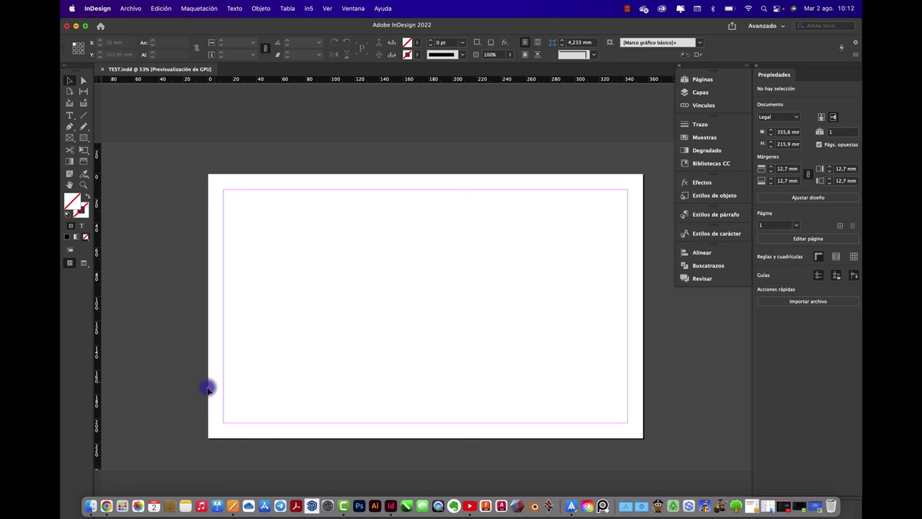
# Switch to Chrome and open the Unsplash website from the saved bookmarks.
pyautogui.click(105, 484)
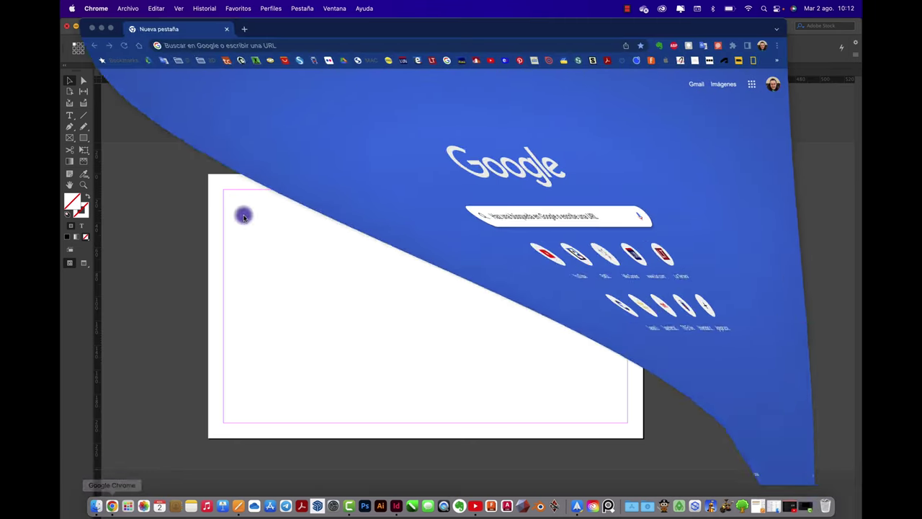
pyautogui.click(166, 62)
pyautogui.click(179, 77)
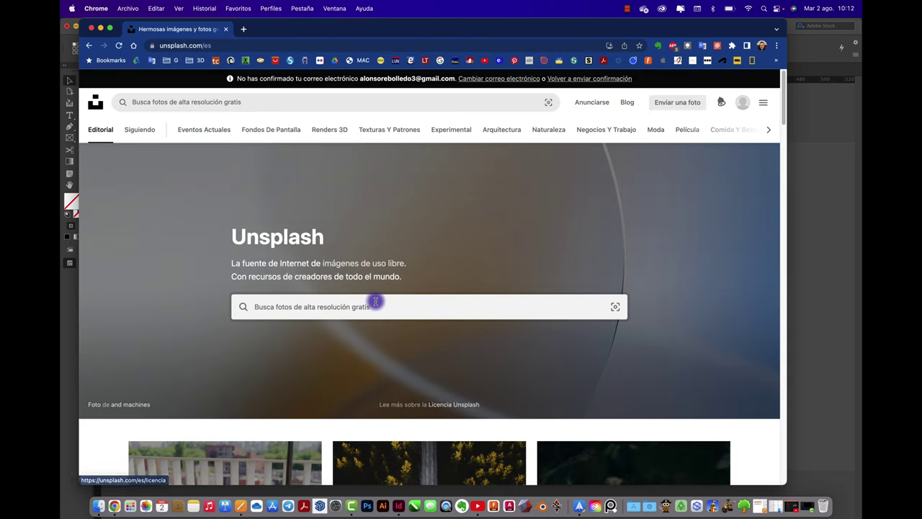
# Search Unsplash for "new york city" and limit the photos to horizontal orientation.
pyautogui.click(391, 306)
pyautogui.write('n')
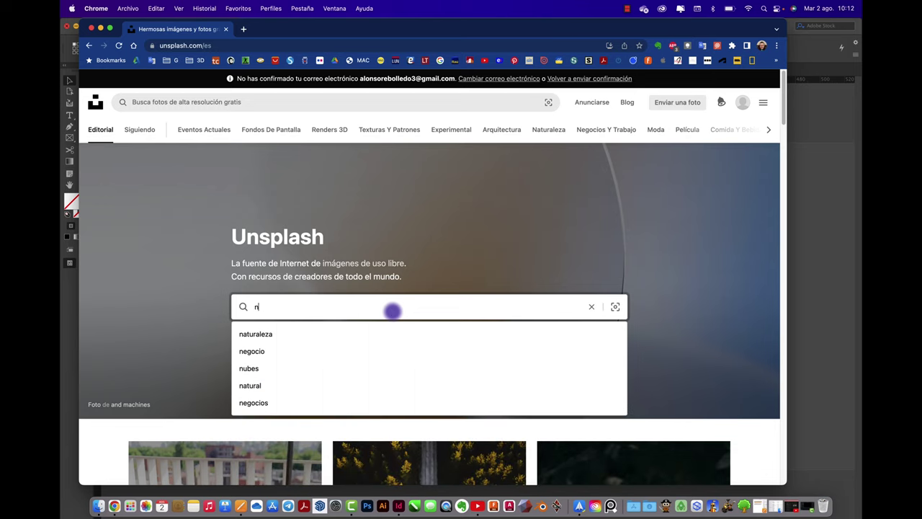
pyautogui.write('ew york')
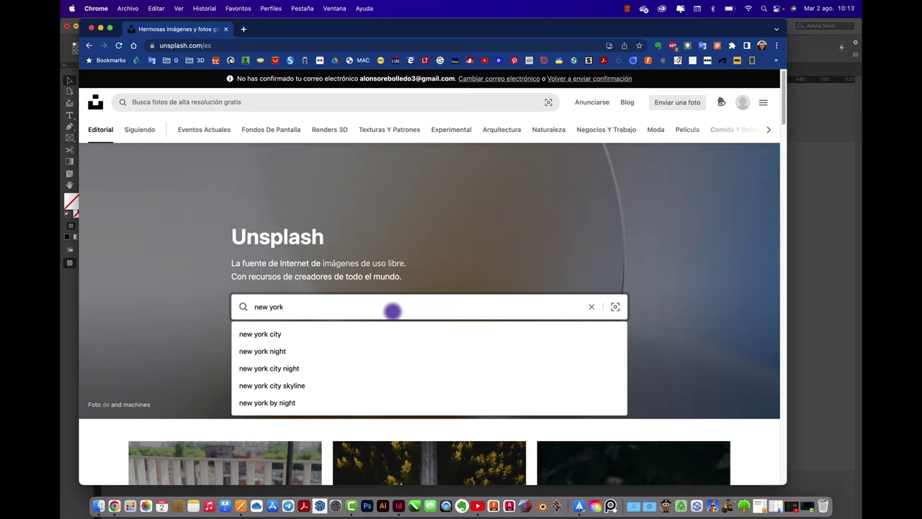
pyautogui.write(' city')
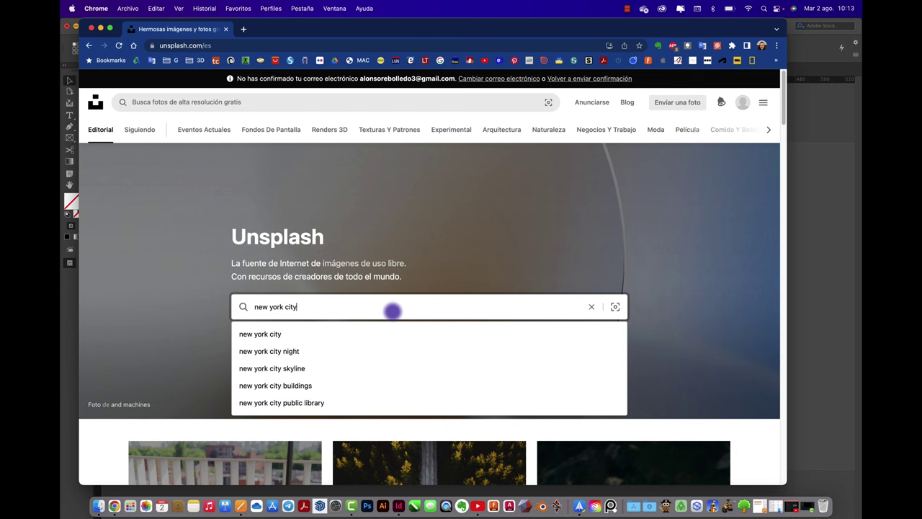
pyautogui.press('Return')
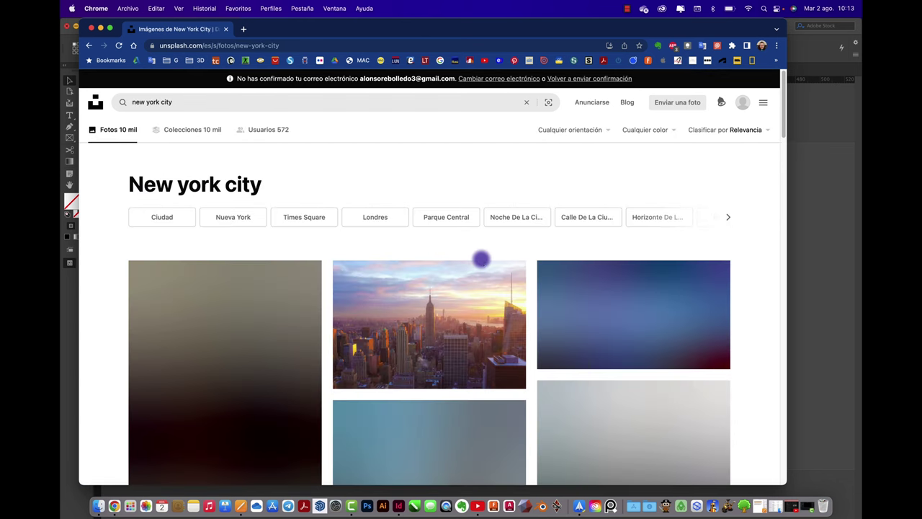
pyautogui.click(598, 130)
pyautogui.click(573, 165)
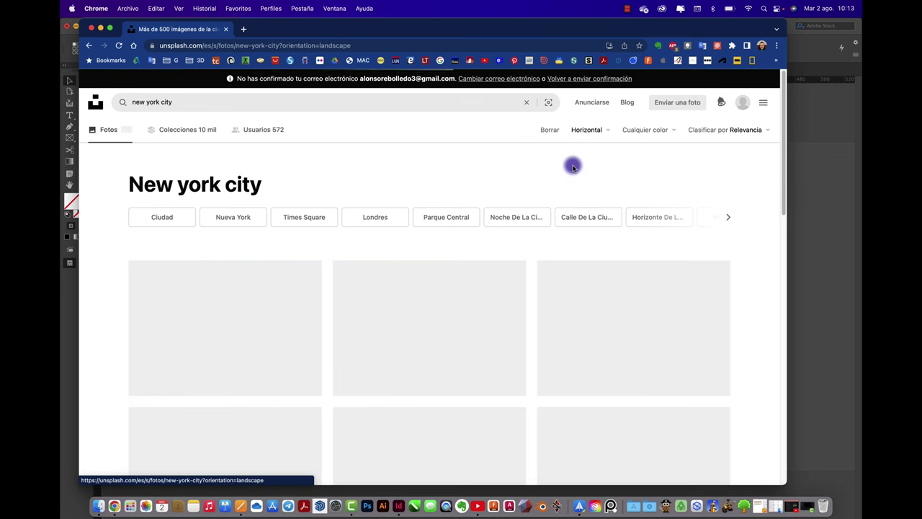
# Download the dusk skyline photo with the bridge and river, and close the browser window.
pyautogui.scroll(-2, 437, 317)
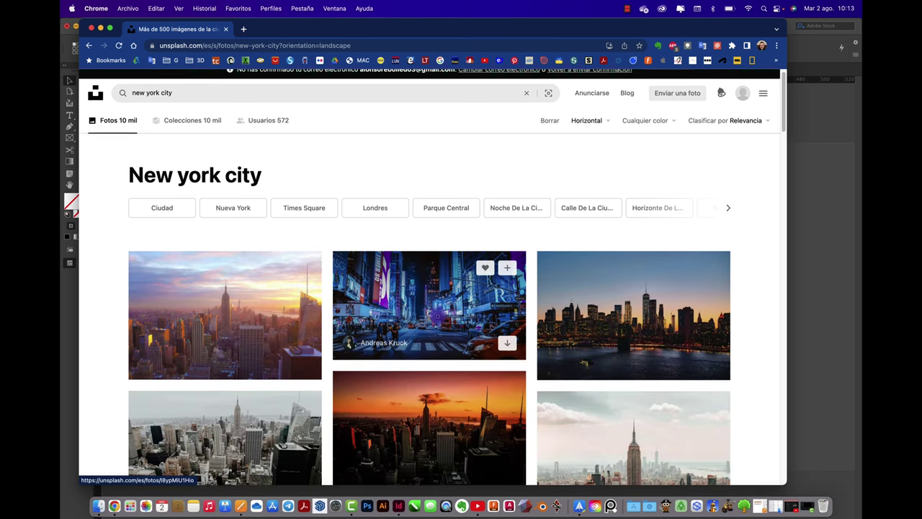
pyautogui.click(618, 268)
pyautogui.click(681, 92)
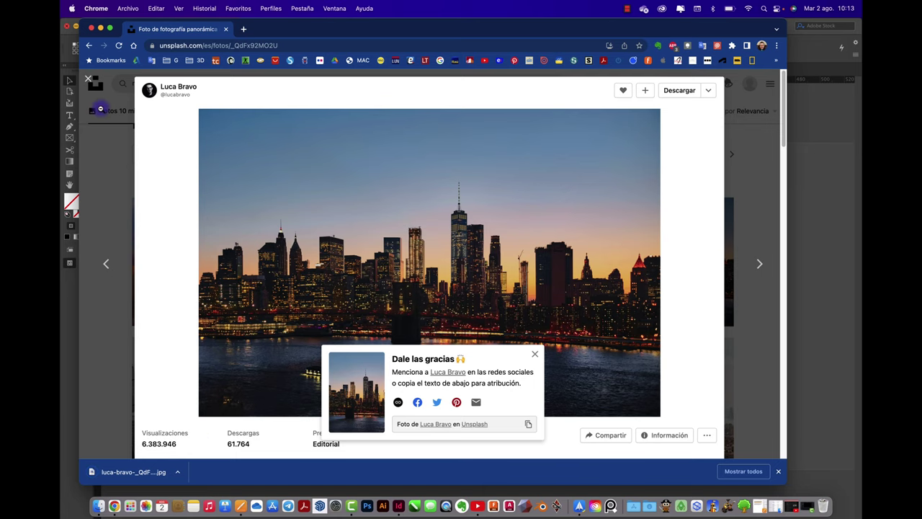
pyautogui.click(91, 28)
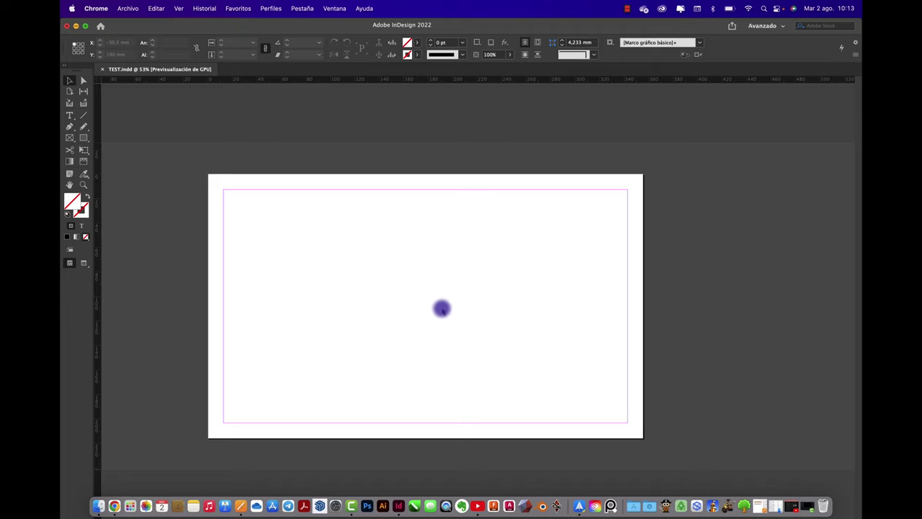
# In InDesign, draw a rectangular image frame about 330 × 118.5 mm spanning the page from margin to margin.
pyautogui.click(70, 138)
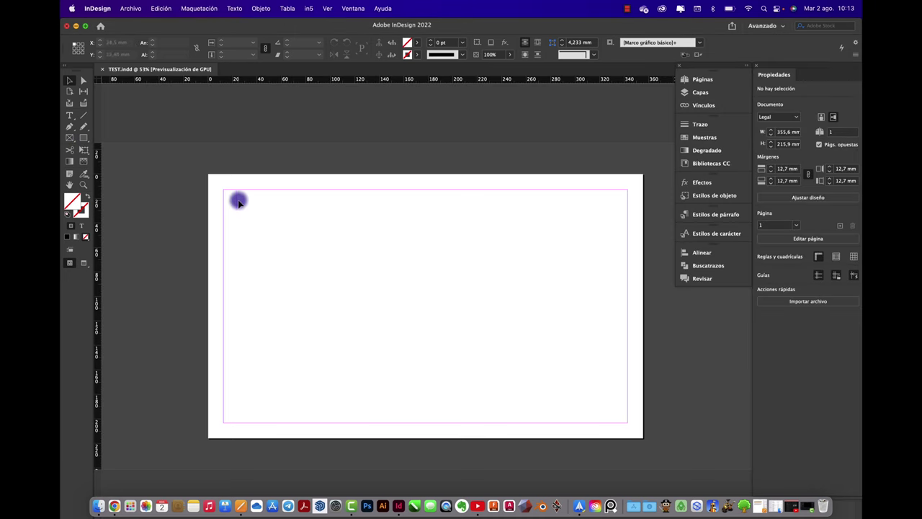
pyautogui.click(70, 139)
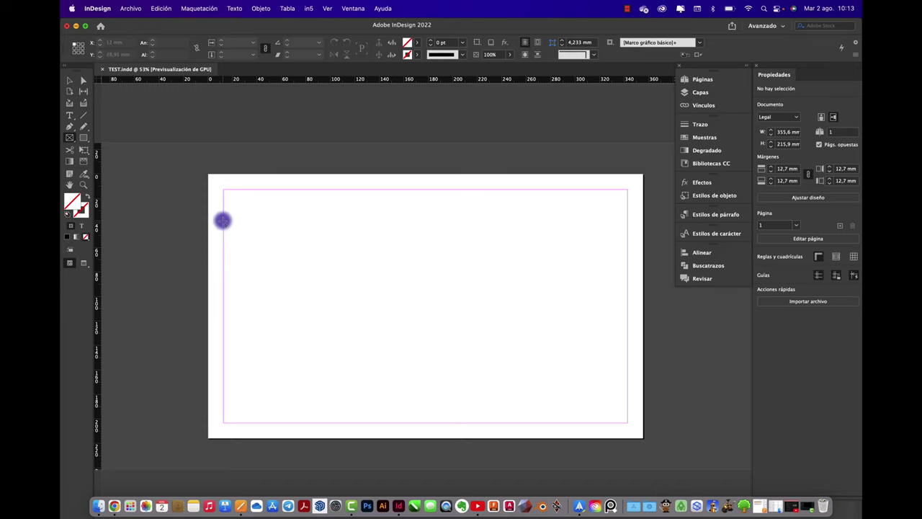
pyautogui.moveTo(223, 208); pyautogui.dragTo(628, 353)
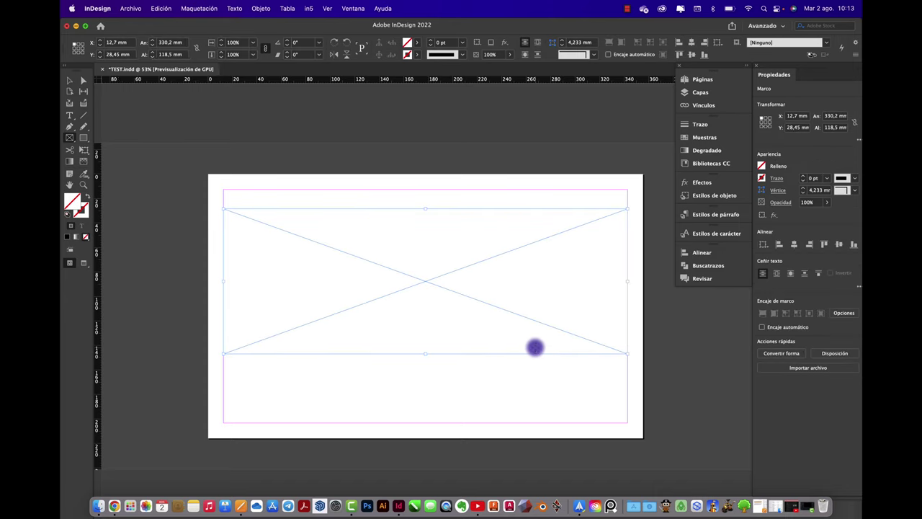
# Place the downloaded skyline JPEG from Descargas in the frame, fill the frame proportionally, and deselect it.
pyautogui.press('super+d')
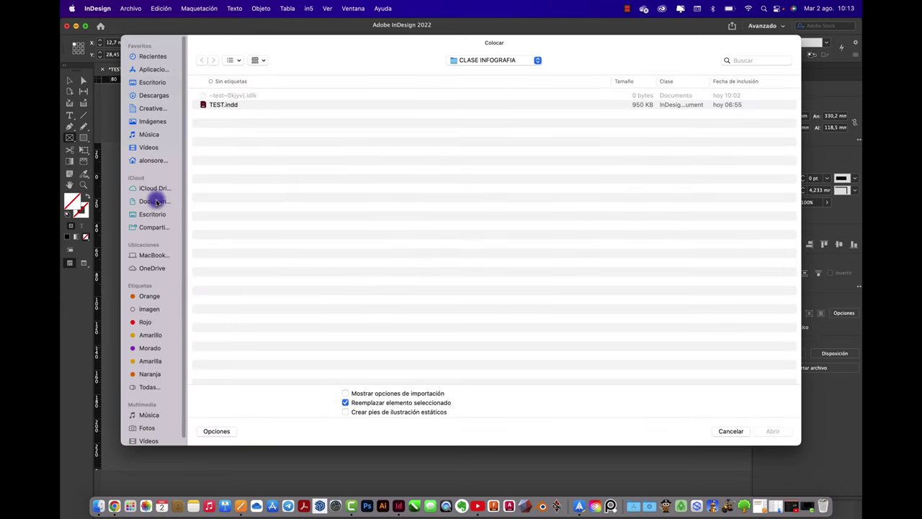
pyautogui.click(146, 96)
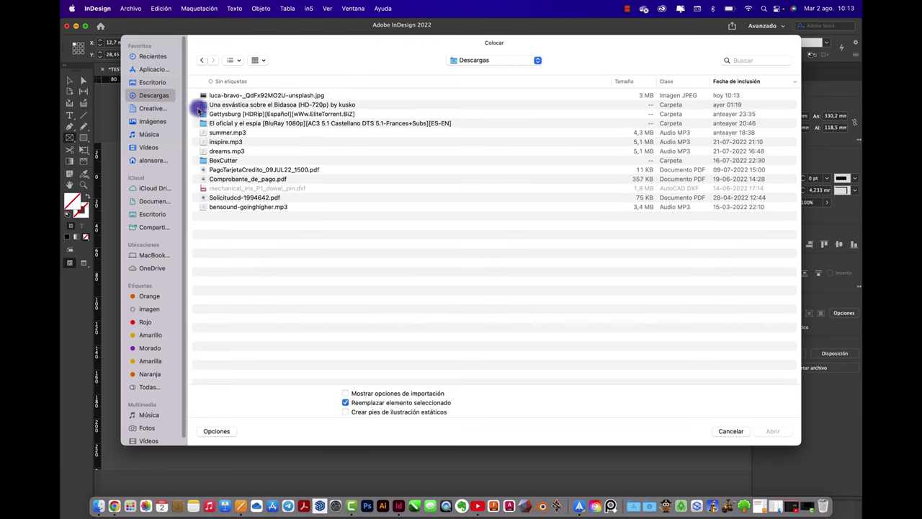
pyautogui.click(232, 95)
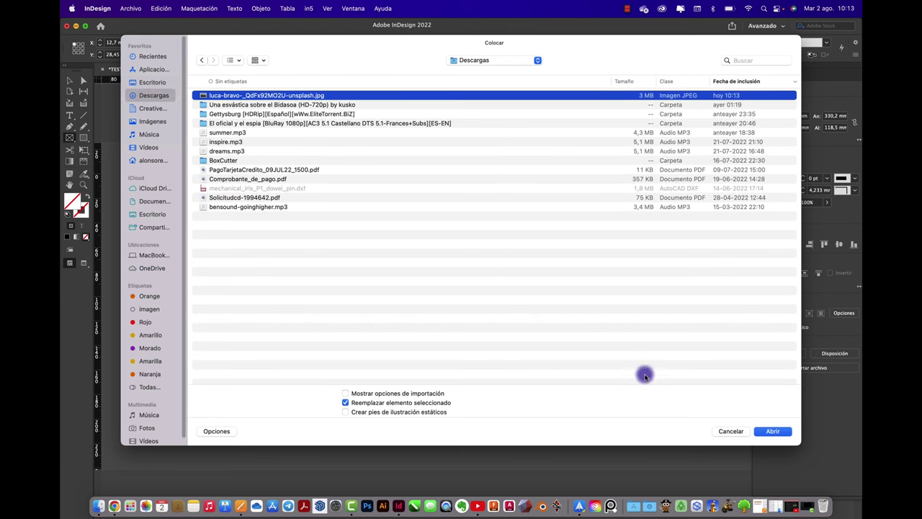
pyautogui.click(771, 431)
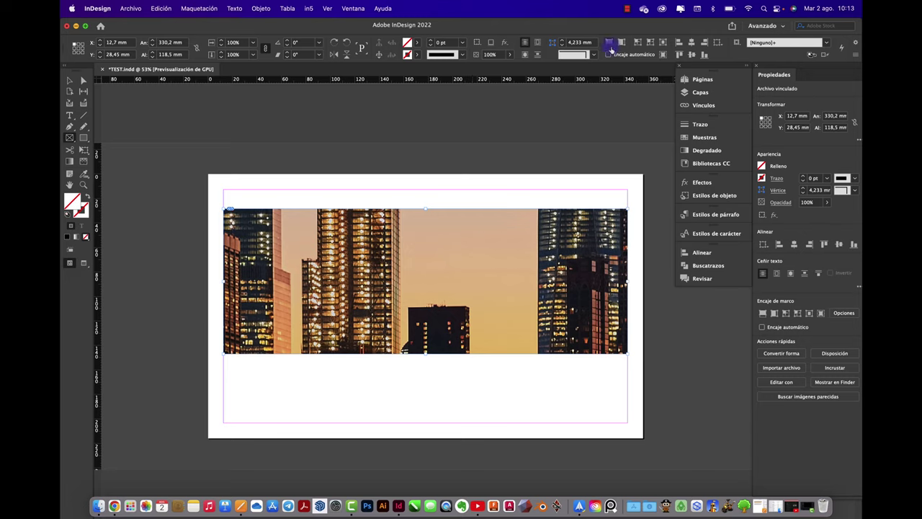
pyautogui.click(609, 43)
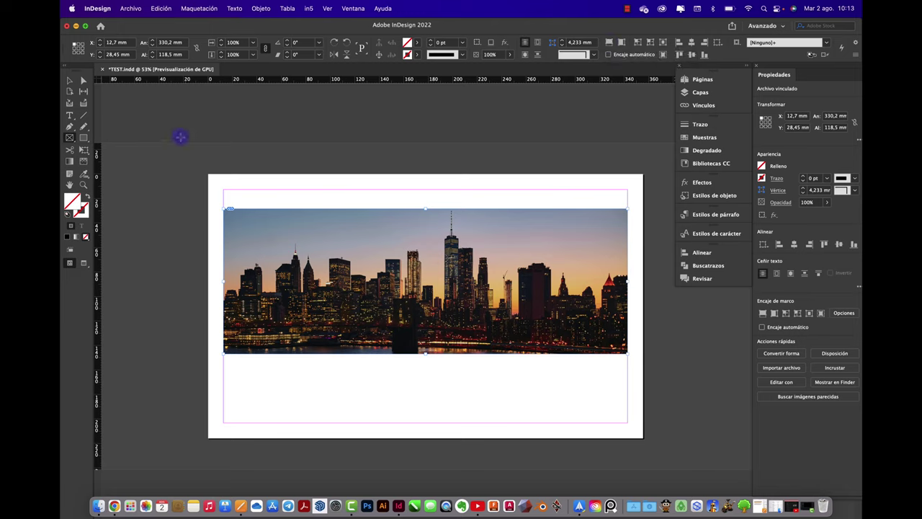
pyautogui.click(70, 80)
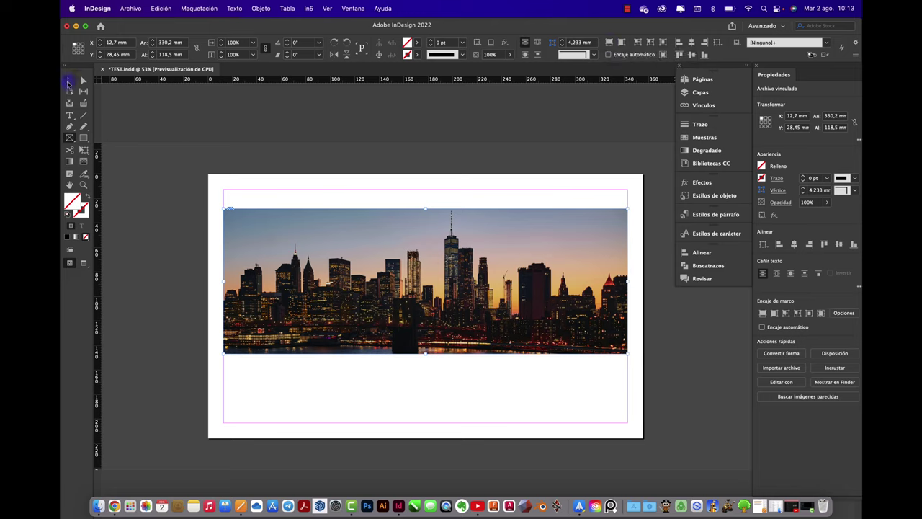
pyautogui.click(143, 181)
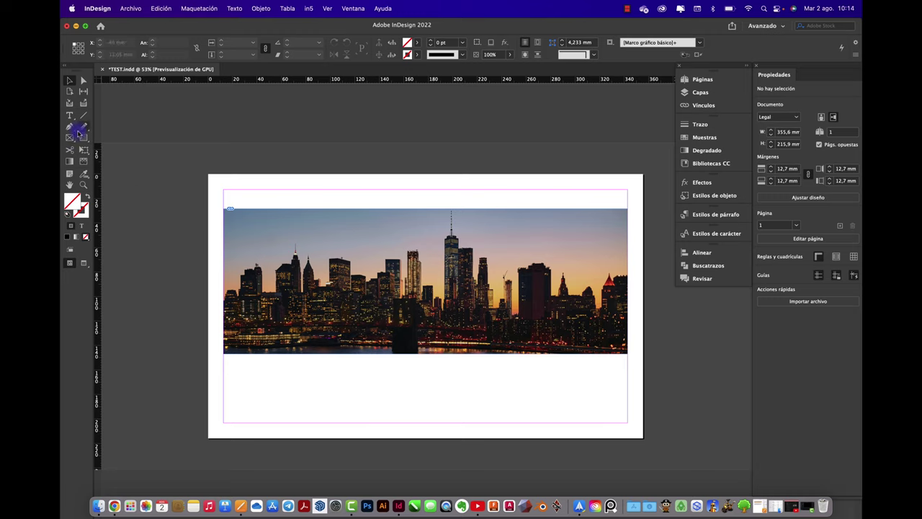
# Add a text frame about 287 × 47 mm below the photo, enter NEW YORK CITY, and center the text.
pyautogui.click(69, 116)
pyautogui.moveTo(241, 366); pyautogui.dragTo(590, 422)
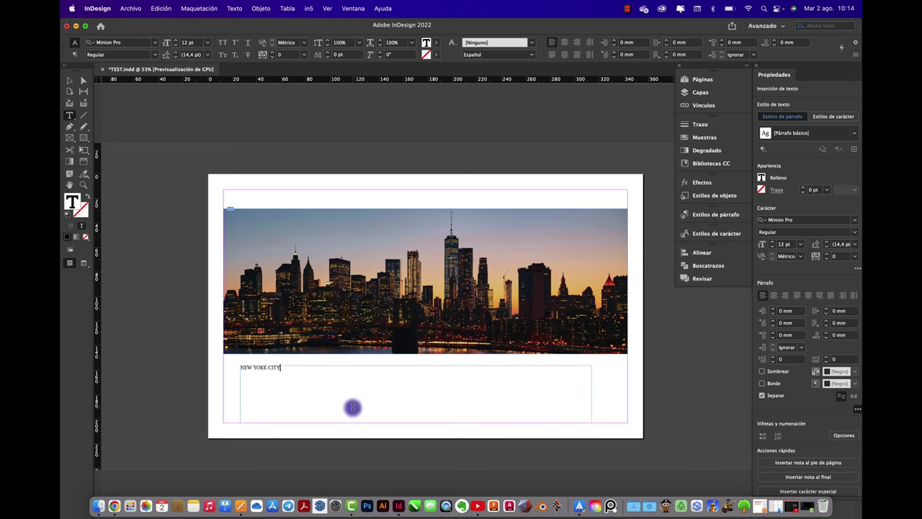
pyautogui.moveTo(296, 371); pyautogui.dragTo(214, 370)
pyautogui.click(564, 42)
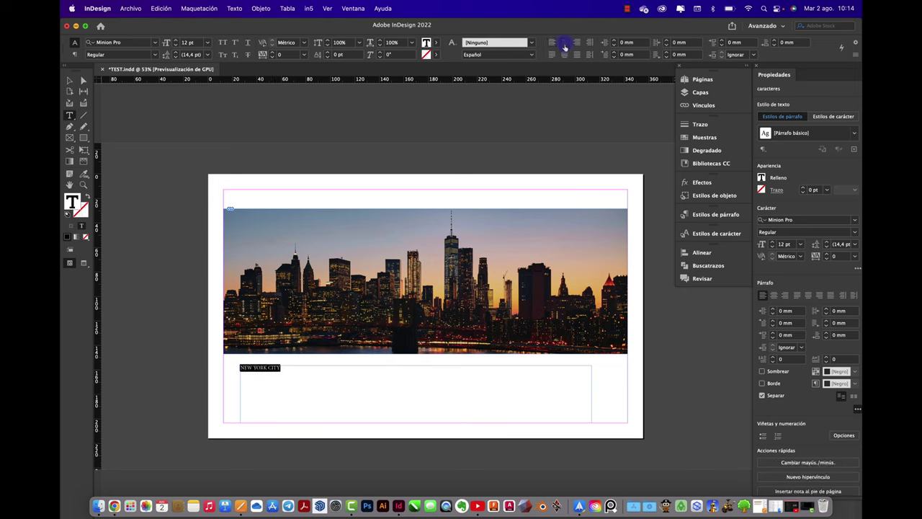
# Set the NEW YORK CITY heading in the Impact font at 150 pt.
pyautogui.click(159, 42)
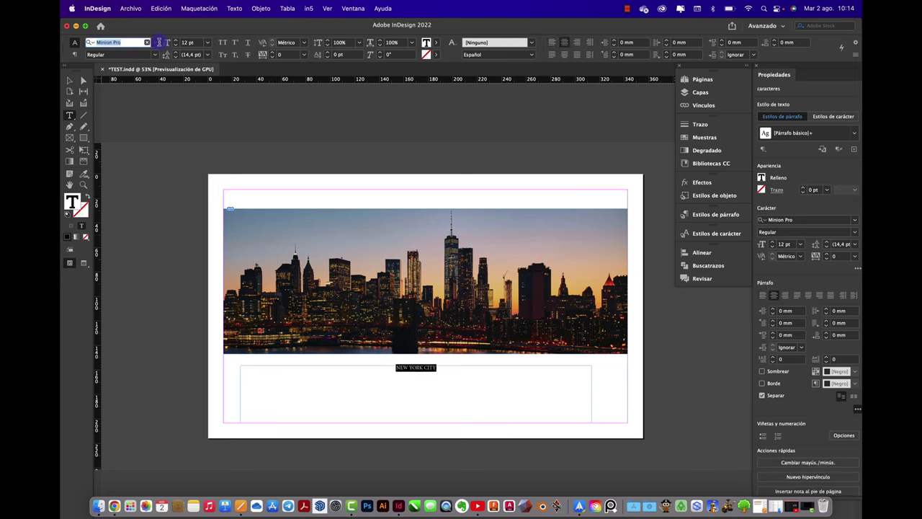
pyautogui.click(153, 42)
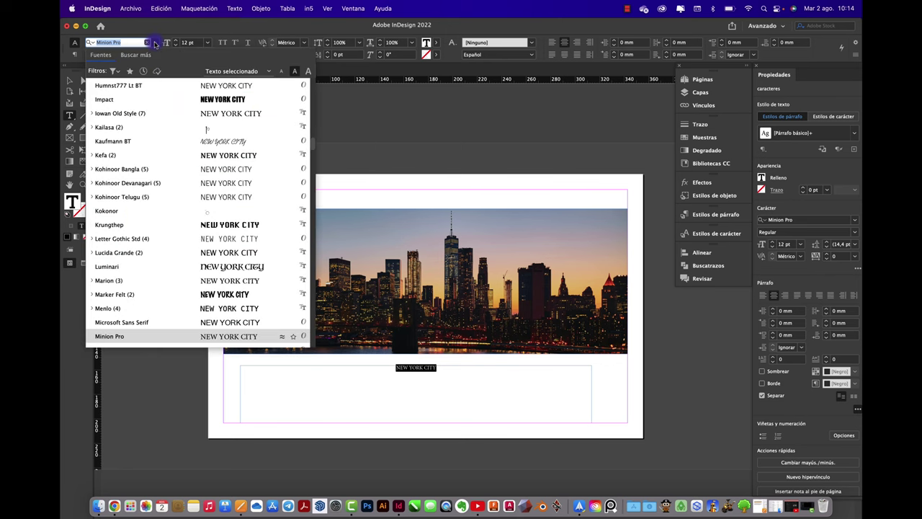
pyautogui.click(155, 102)
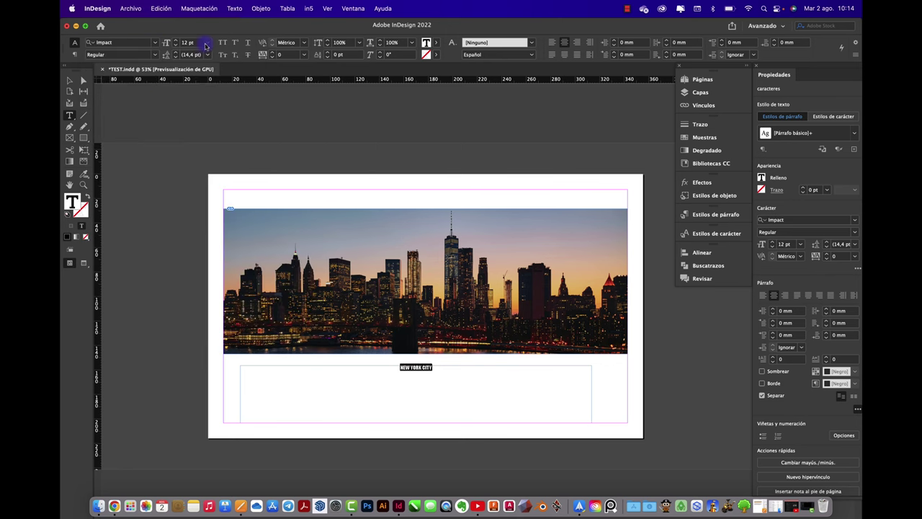
pyautogui.click(206, 44)
pyautogui.click(205, 193)
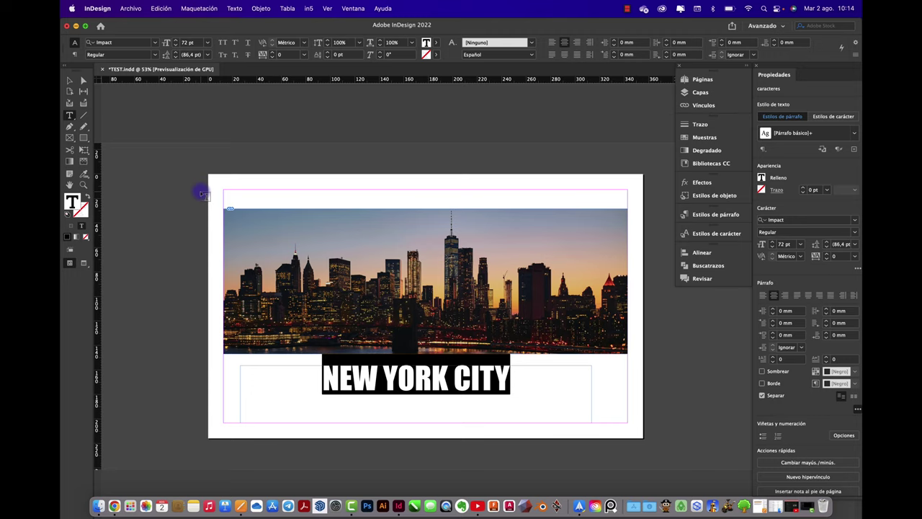
pyautogui.click(195, 46)
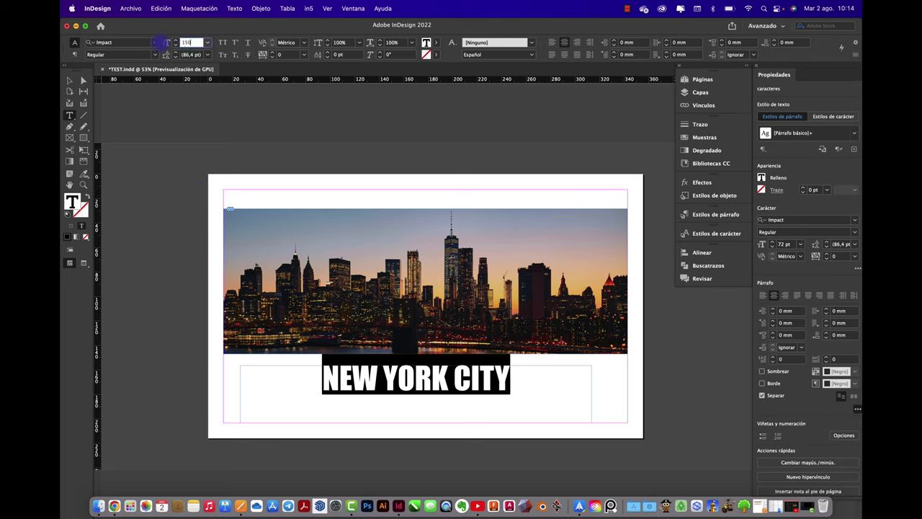
pyautogui.press('Return')
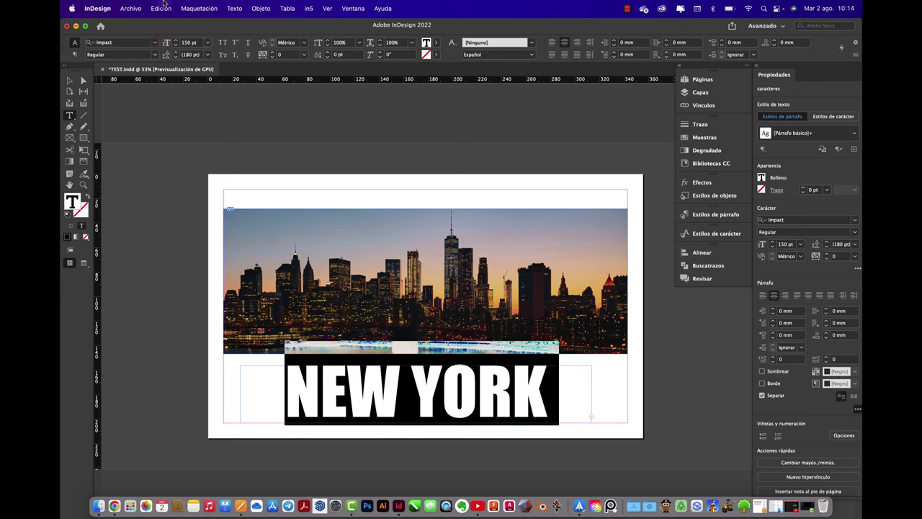
# Move the heading's text frame above the page and back down so it slightly overlaps the photo's lower edge.
pyautogui.click(69, 80)
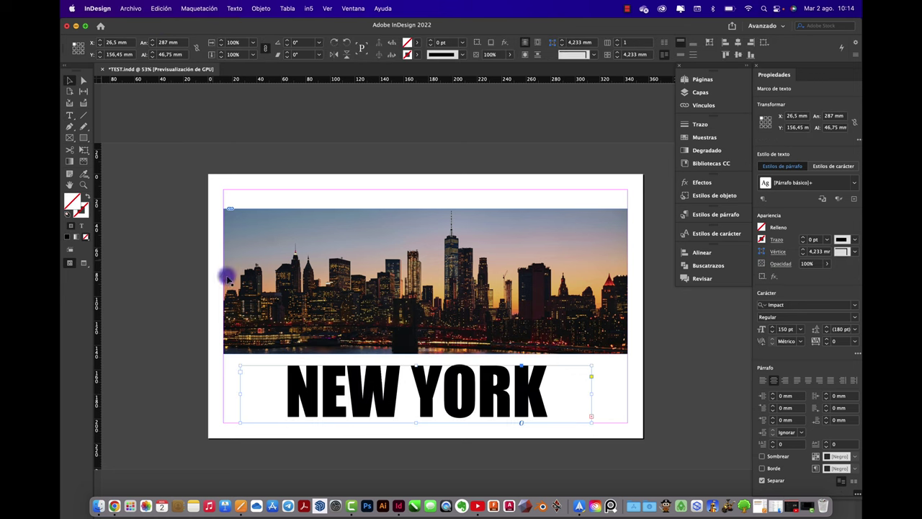
pyautogui.moveTo(361, 395); pyautogui.dragTo(266, 143)
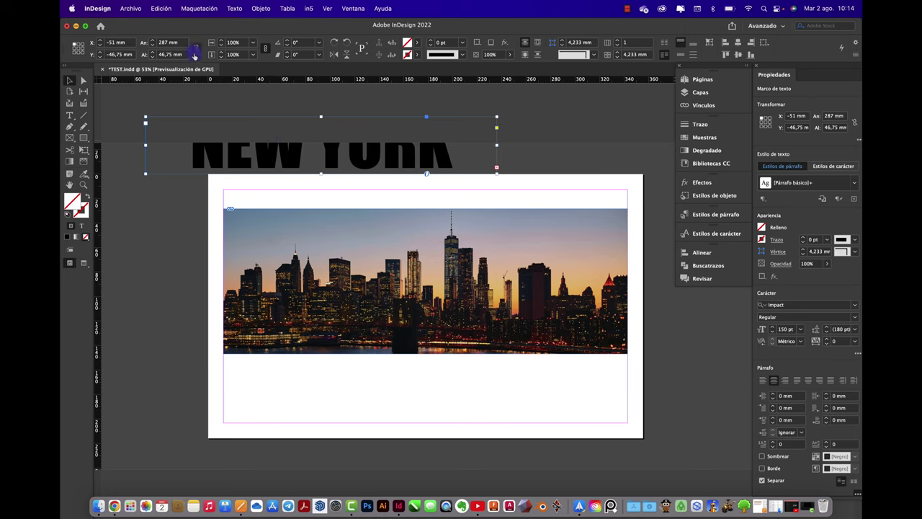
pyautogui.moveTo(248, 166); pyautogui.dragTo(319, 394)
# Set the font size of the heading's NEW YORK line to 100 pt.
pyautogui.tripleClick(316, 390)
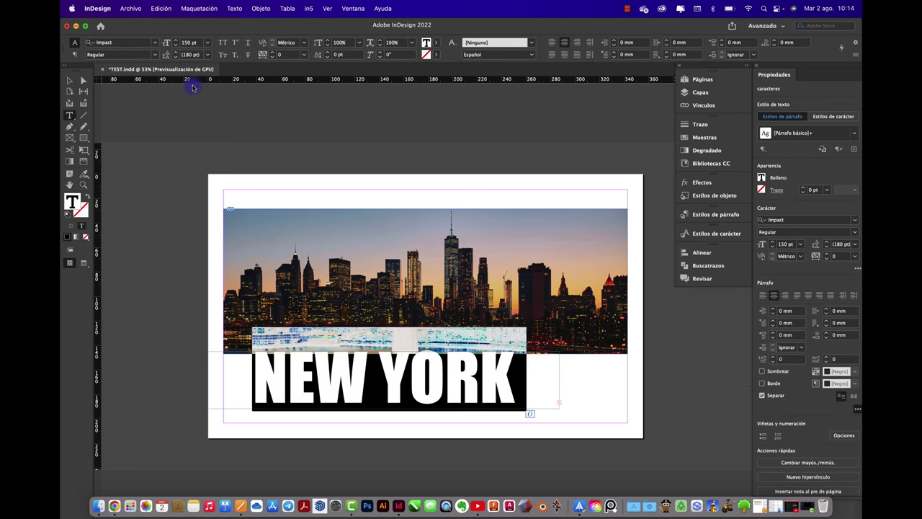
pyautogui.click(209, 46)
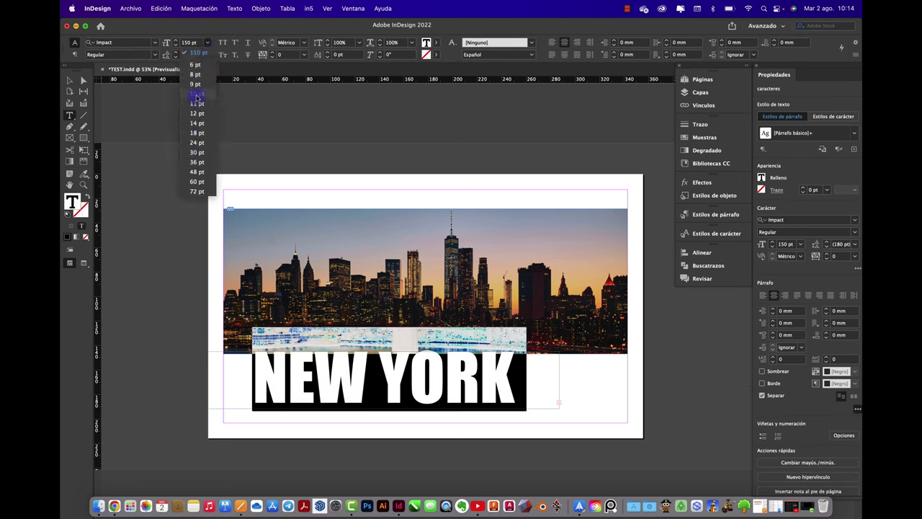
pyautogui.click(193, 44)
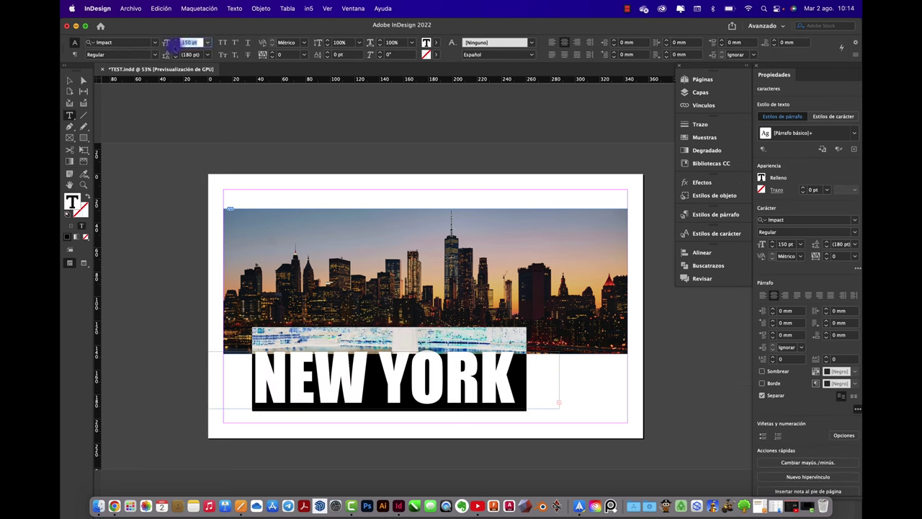
pyautogui.press('Return')
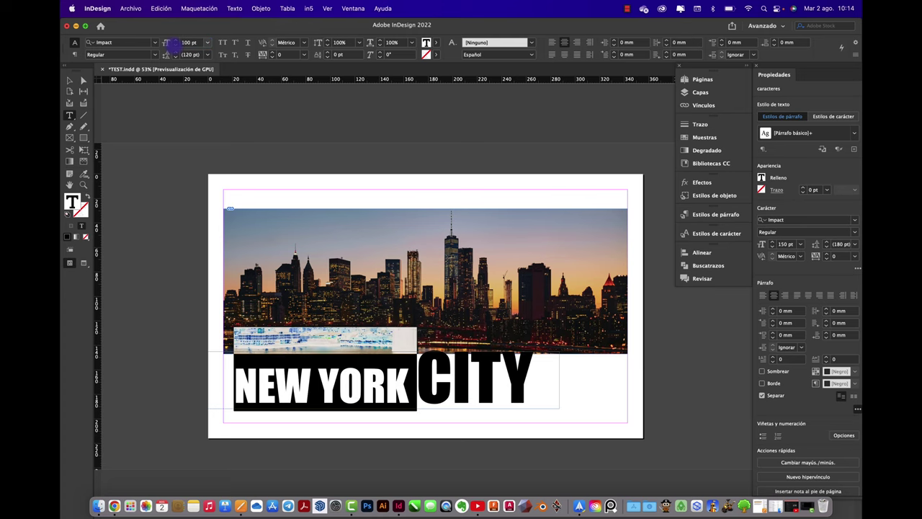
# Set the font size of the whole NEW YORK CITY heading to 100 pt.
pyautogui.moveTo(545, 383); pyautogui.dragTo(126, 197)
pyautogui.click(190, 43)
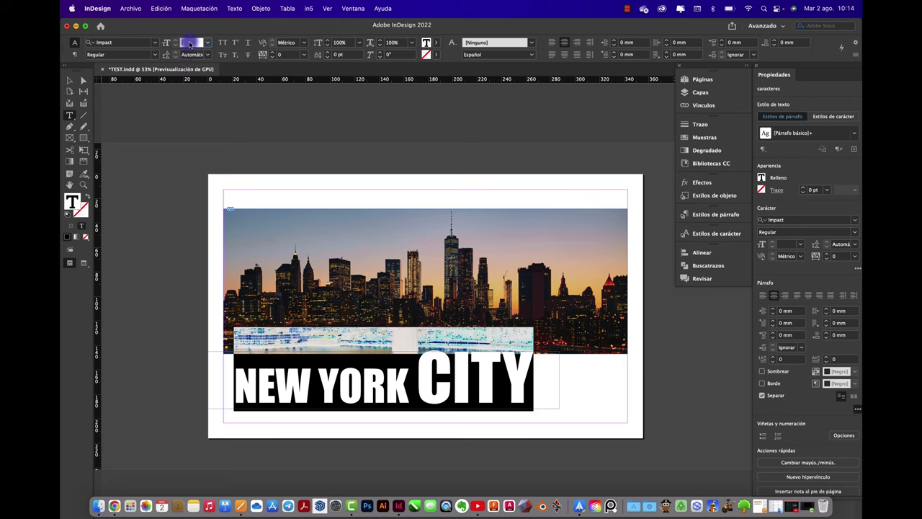
pyautogui.write('100')
pyautogui.press('Return')
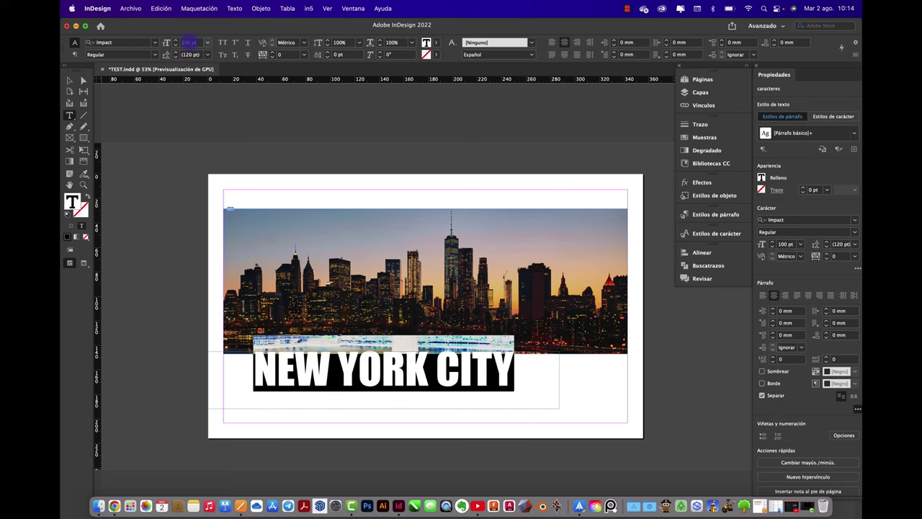
# Move the heading's text frame onto the middle of the skyline photo and widen it on both sides to about 321 mm.
pyautogui.click(69, 81)
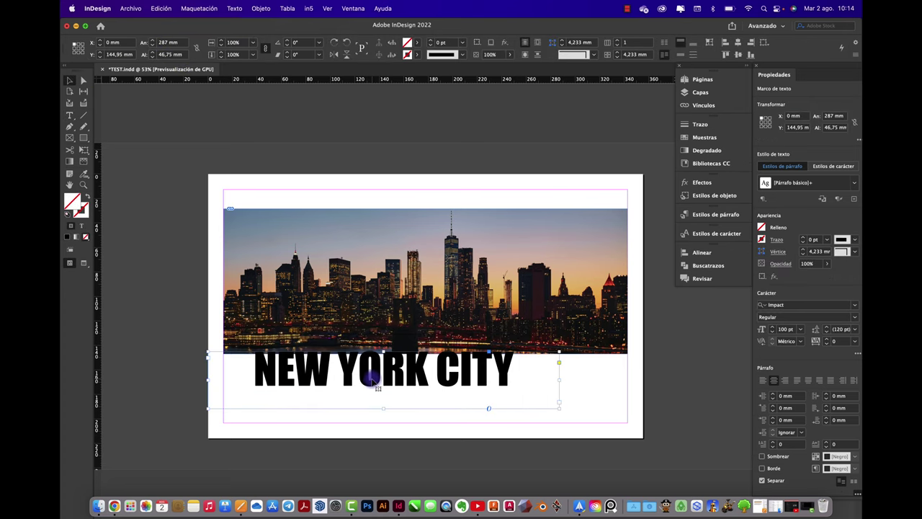
pyautogui.moveTo(371, 377); pyautogui.dragTo(413, 287)
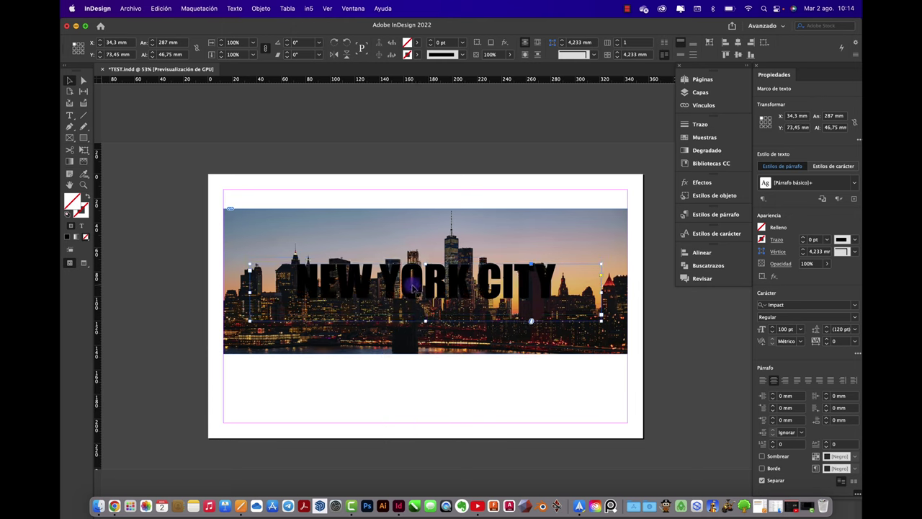
pyautogui.doubleClick(413, 287)
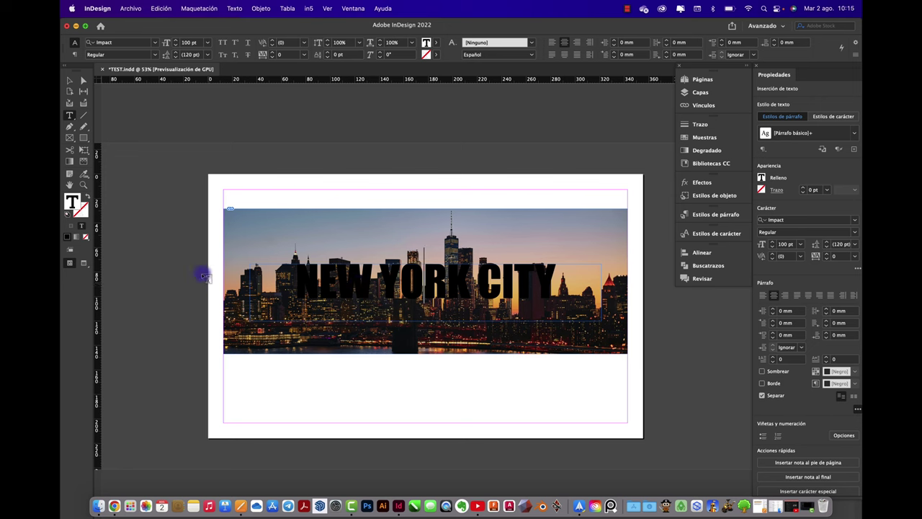
pyautogui.click(69, 80)
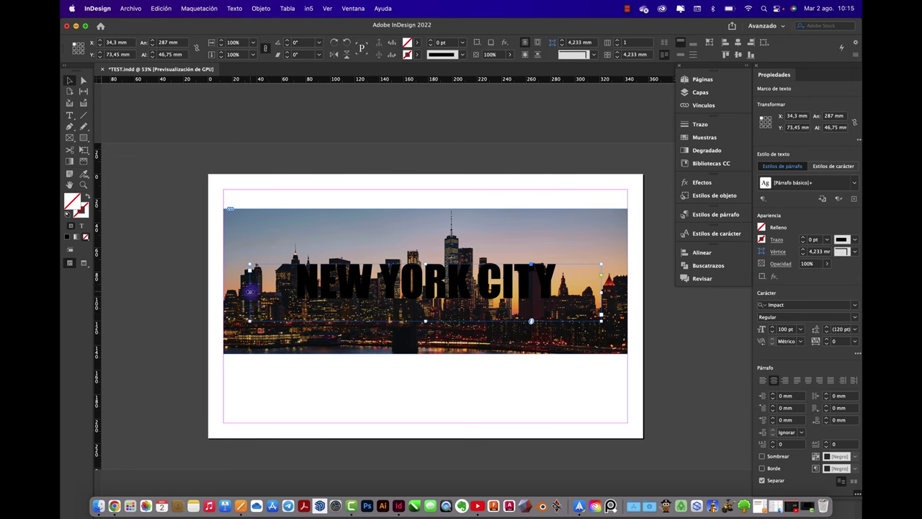
pyautogui.moveTo(249, 290); pyautogui.dragTo(226, 289)
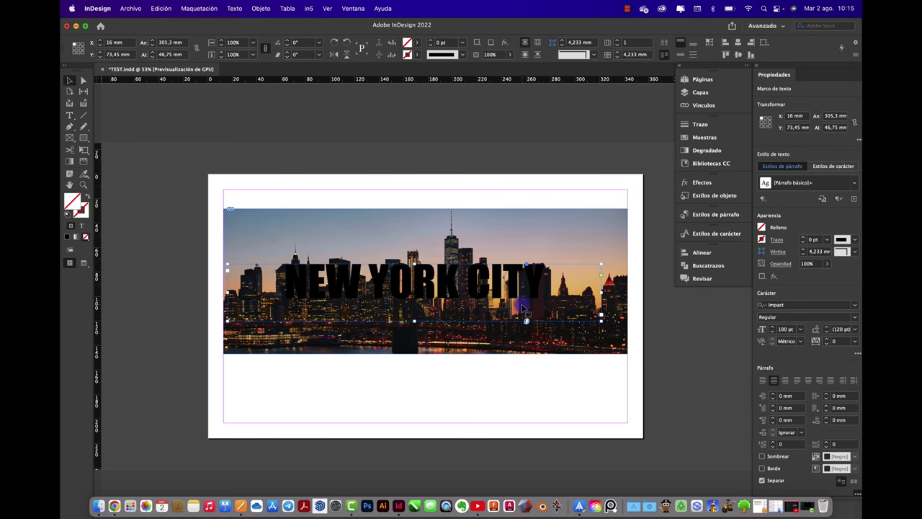
pyautogui.moveTo(600, 292); pyautogui.dragTo(620, 293)
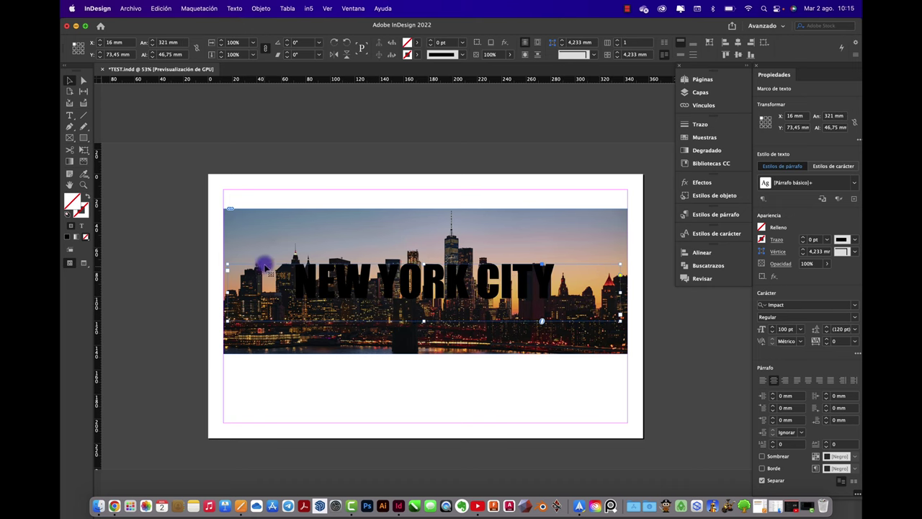
# Enlarge the full NEW YORK CITY heading to 120 pt and finally to 140 pt.
pyautogui.doubleClick(296, 275)
pyautogui.moveTo(295, 275); pyautogui.dragTo(555, 281)
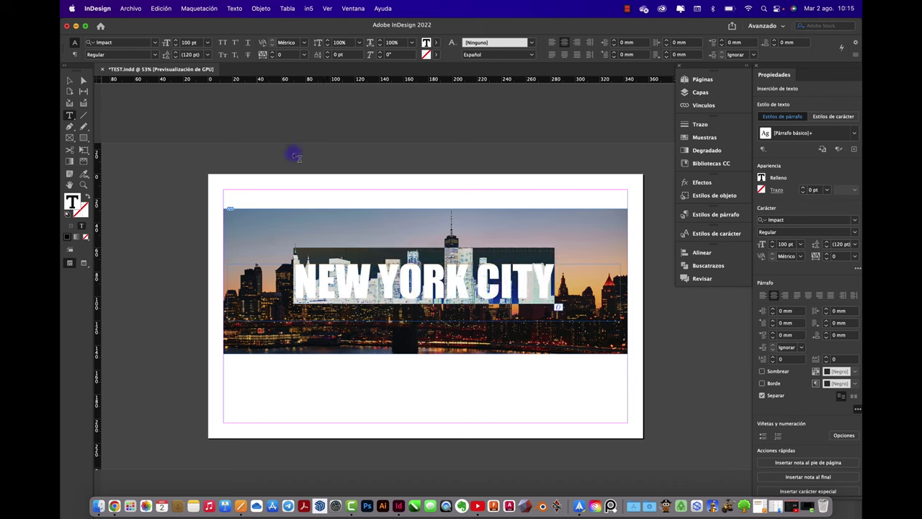
pyautogui.click(207, 44)
pyautogui.click(207, 45)
pyautogui.click(207, 45)
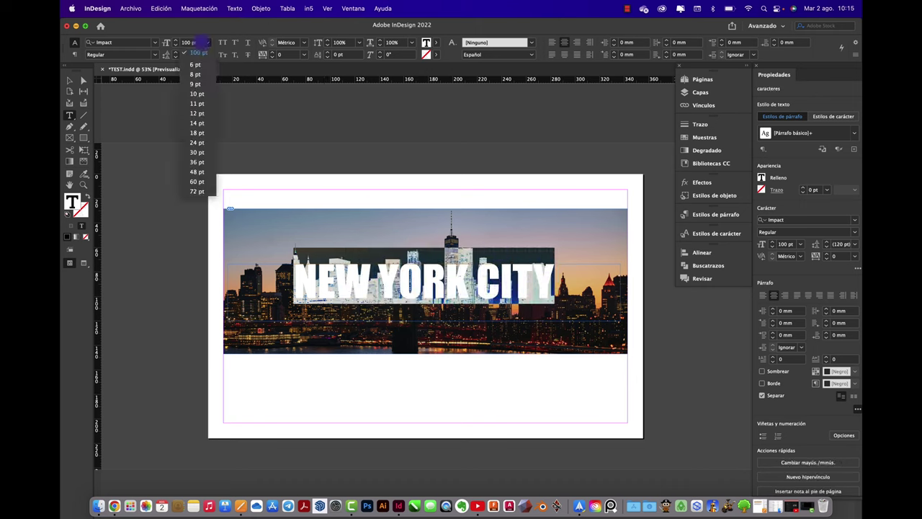
pyautogui.click(208, 45)
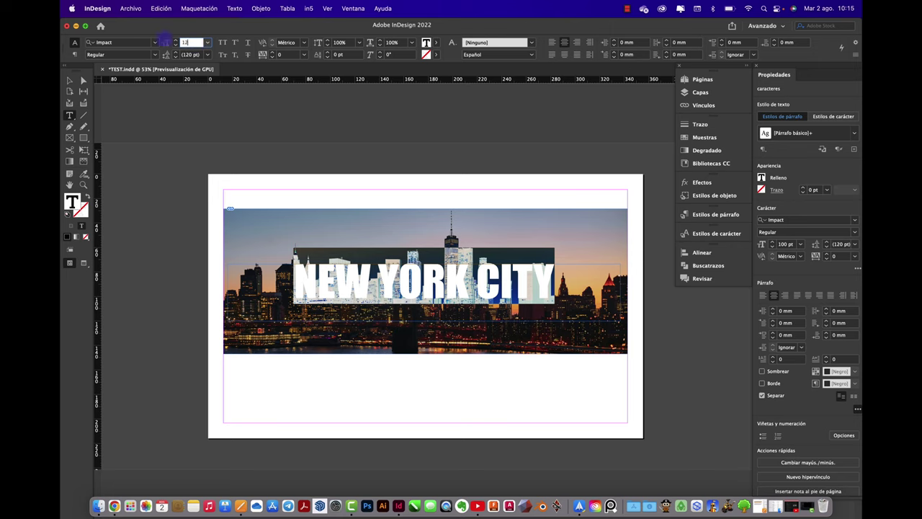
pyautogui.write('120')
pyautogui.press('Return')
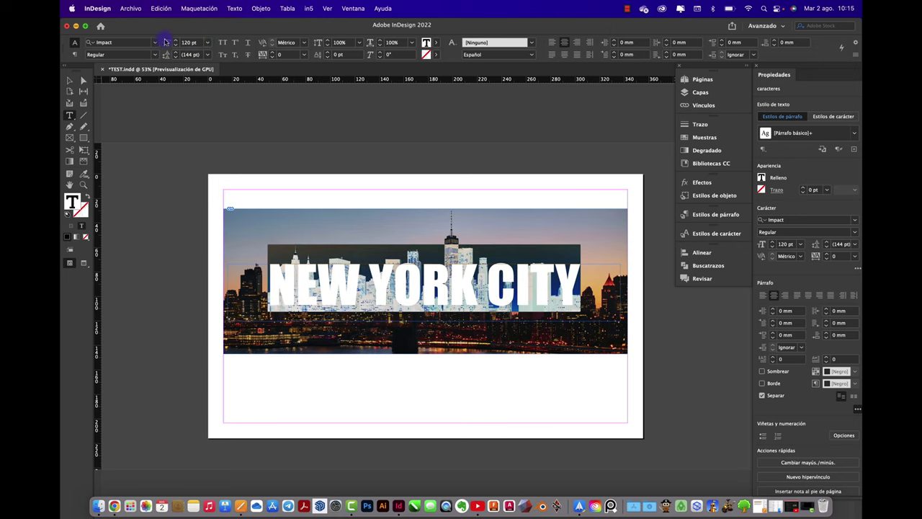
pyautogui.click(166, 42)
pyautogui.press('Return')
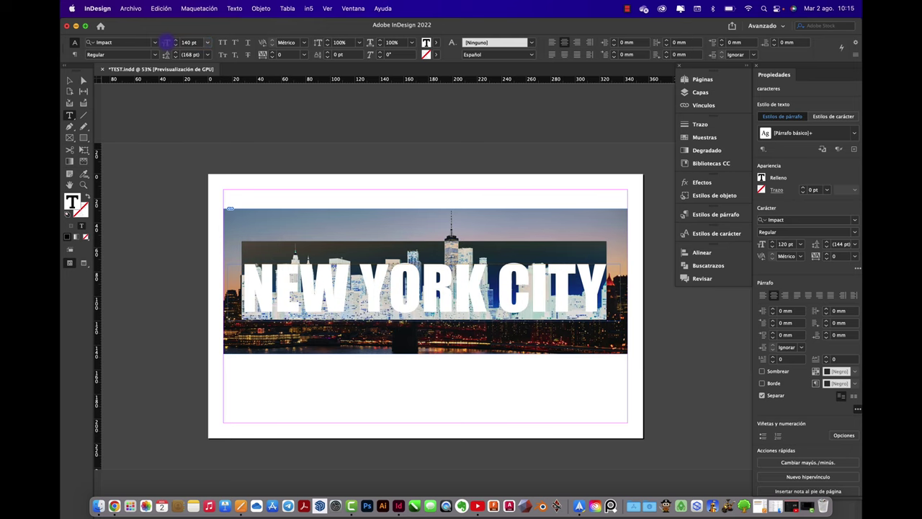
# Convert the NEW YORK CITY heading into outlines.
pyautogui.click(69, 80)
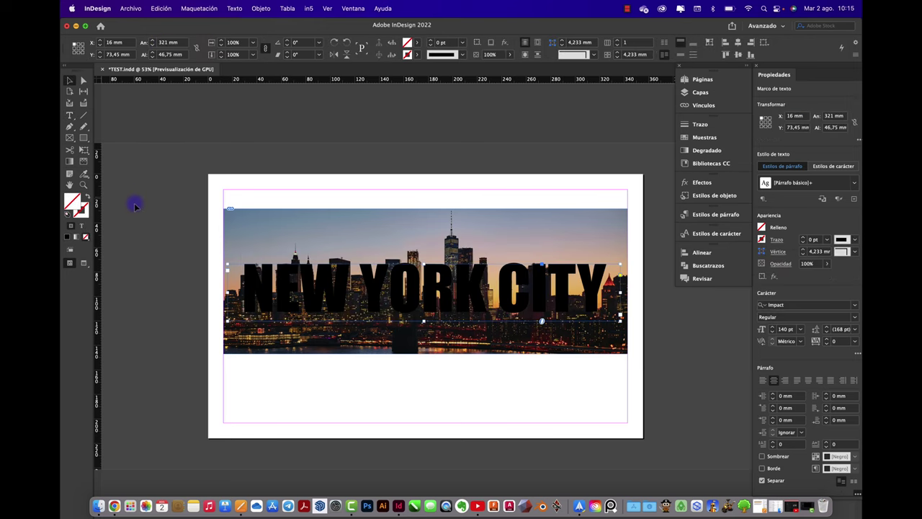
pyautogui.click(144, 225)
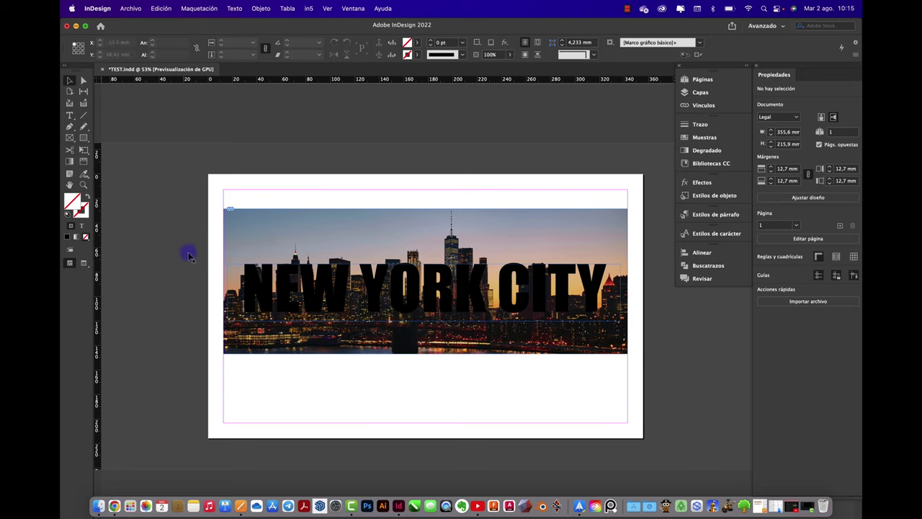
pyautogui.click(265, 279)
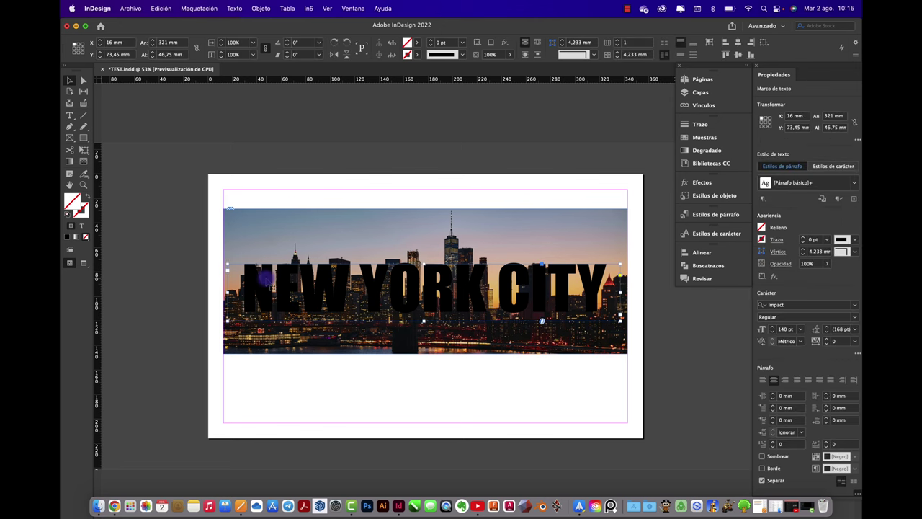
pyautogui.click(261, 9)
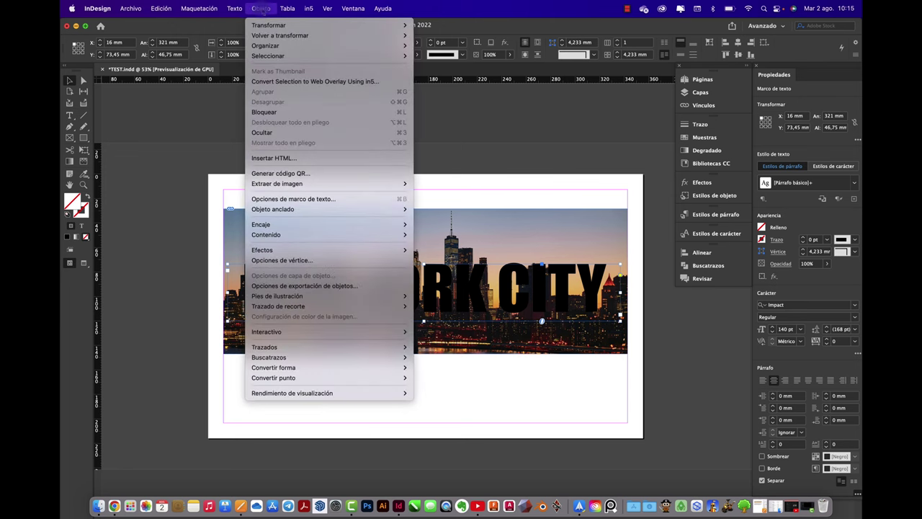
pyautogui.moveTo(235, 11)
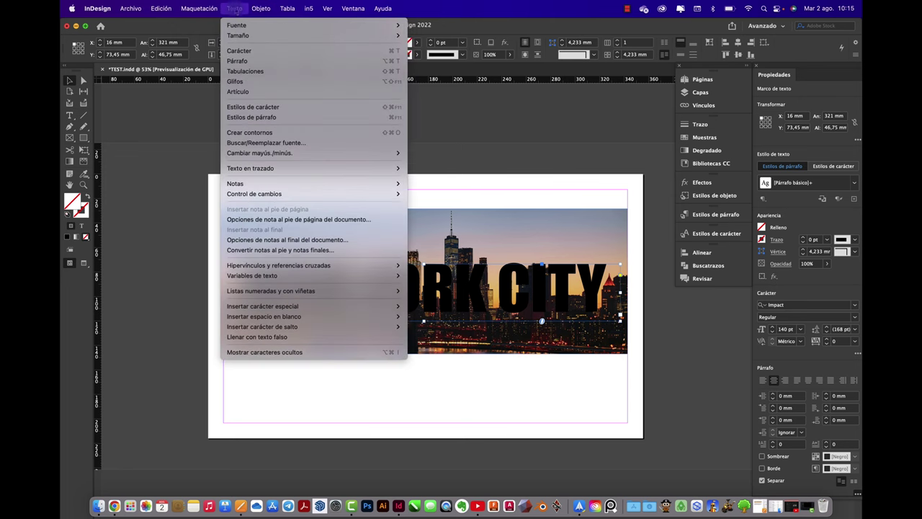
pyautogui.click(250, 133)
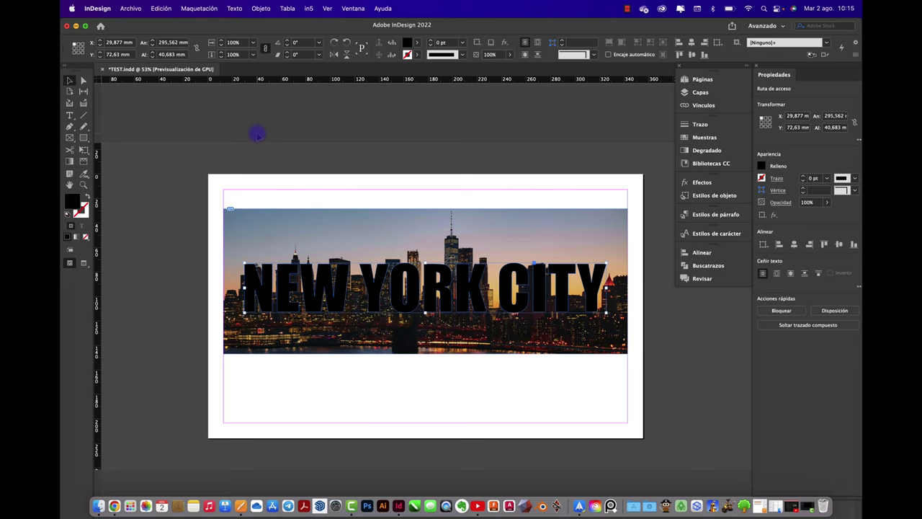
# Paste a copy of the skyline photo inside the outlined NEW YORK CITY lettering and delete the original photo.
pyautogui.click(292, 195)
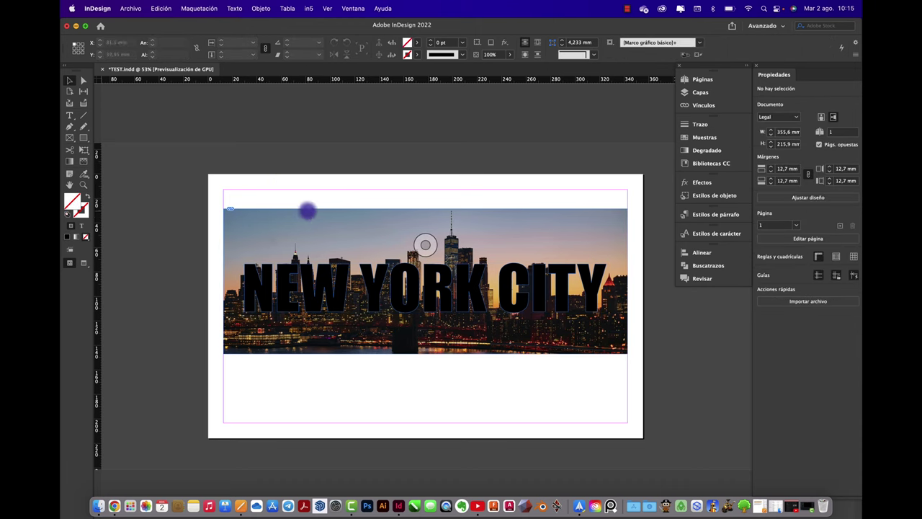
pyautogui.click(308, 212)
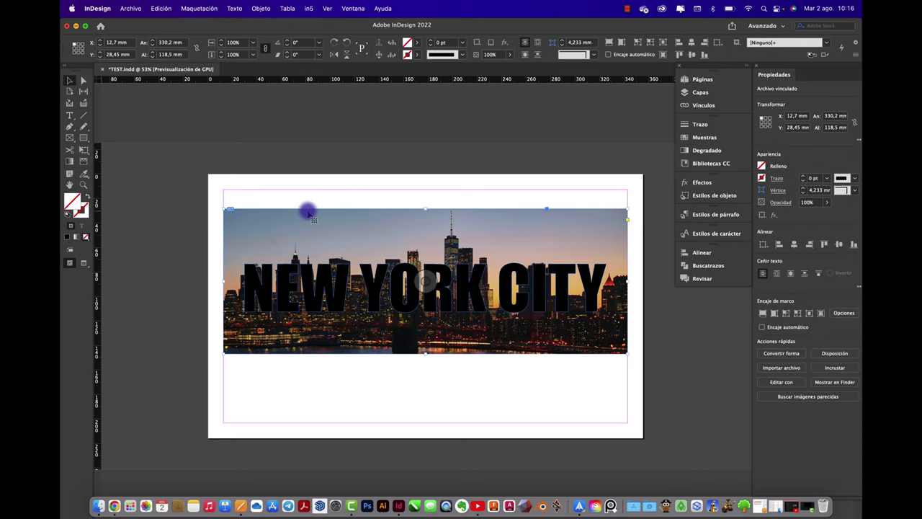
pyautogui.click(306, 272)
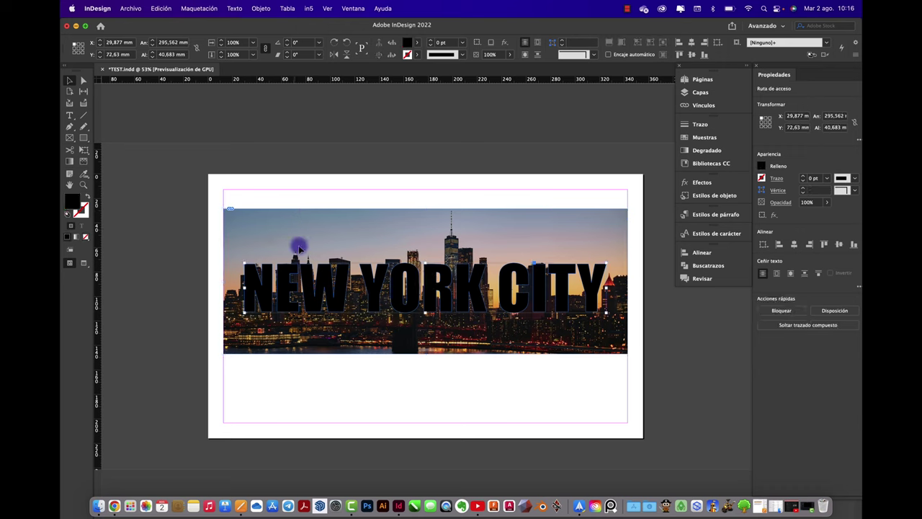
pyautogui.click(161, 8)
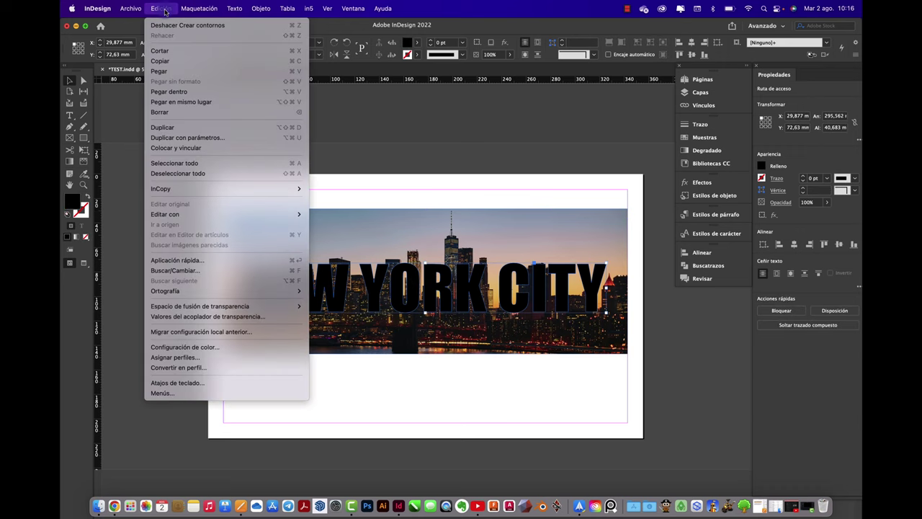
pyautogui.click(180, 92)
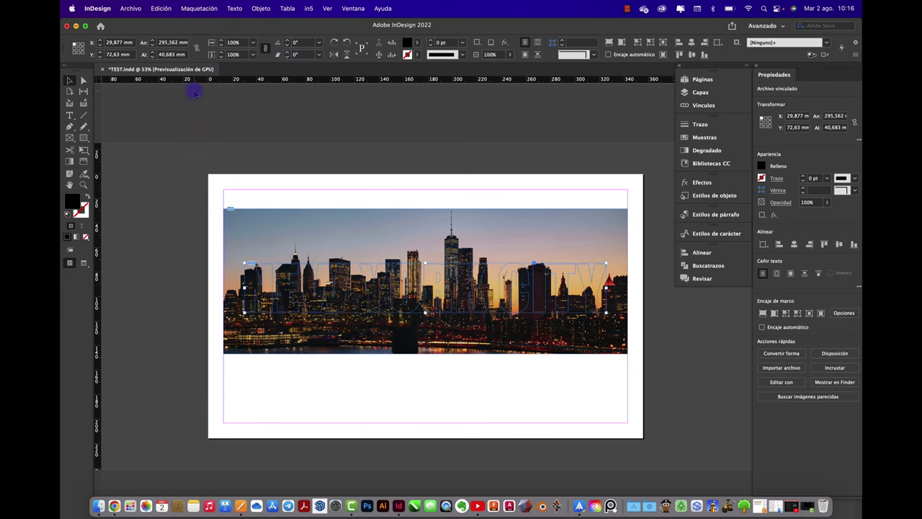
pyautogui.moveTo(298, 214); pyautogui.dragTo(319, 335)
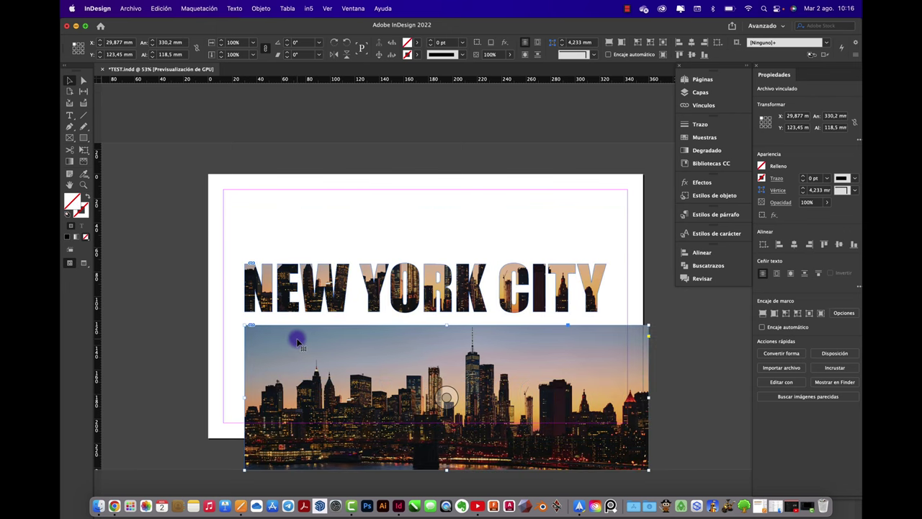
pyautogui.press('Delete')
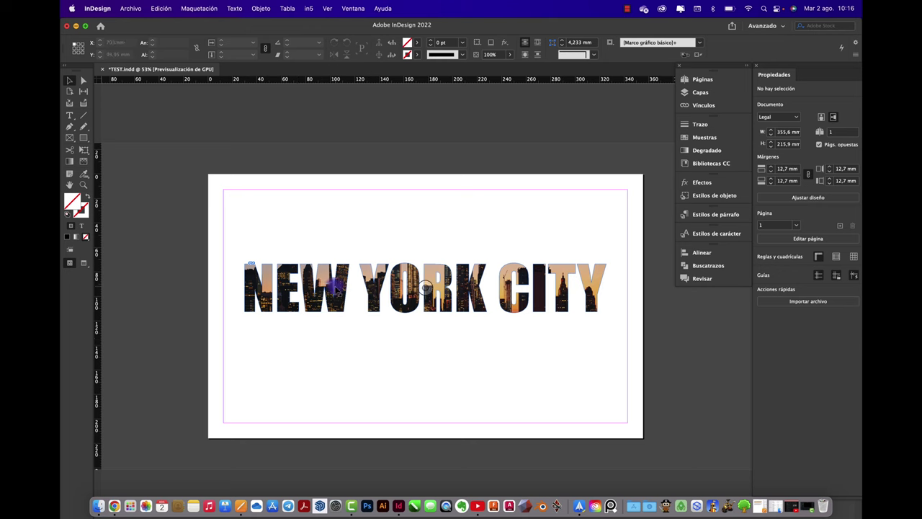
# Try filling the lettering proportionally with the photo, and nudge the photo about 10 mm down inside the letters.
pyautogui.click(380, 294)
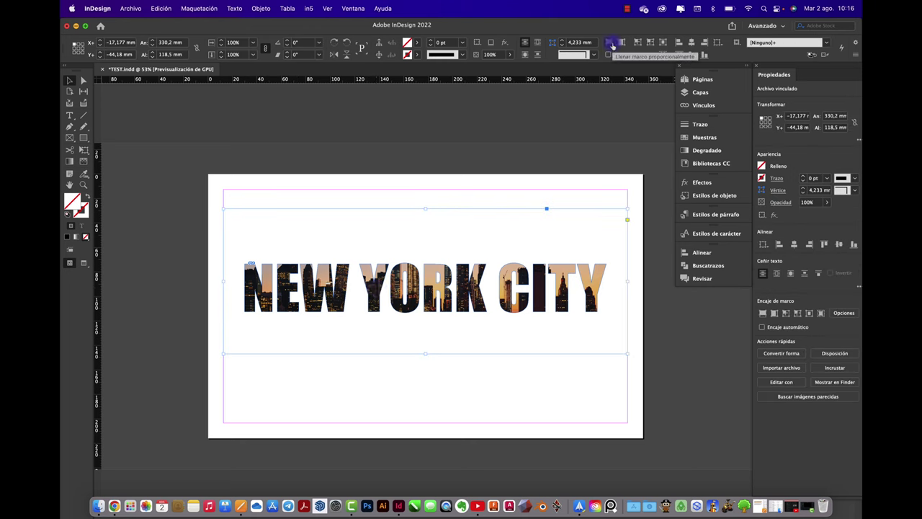
pyautogui.click(612, 45)
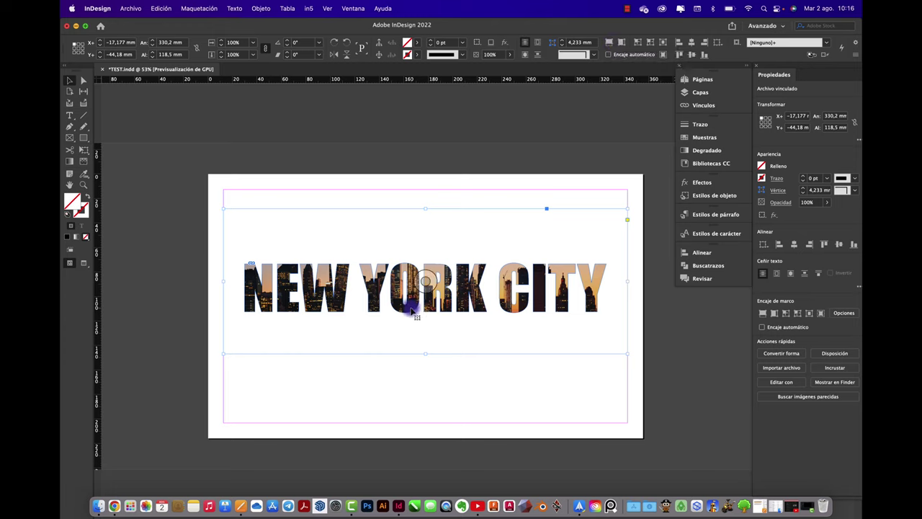
pyautogui.press('Left')
pyautogui.press('Down')
pyautogui.press('Down')
pyautogui.press('Down')
pyautogui.press('Down')
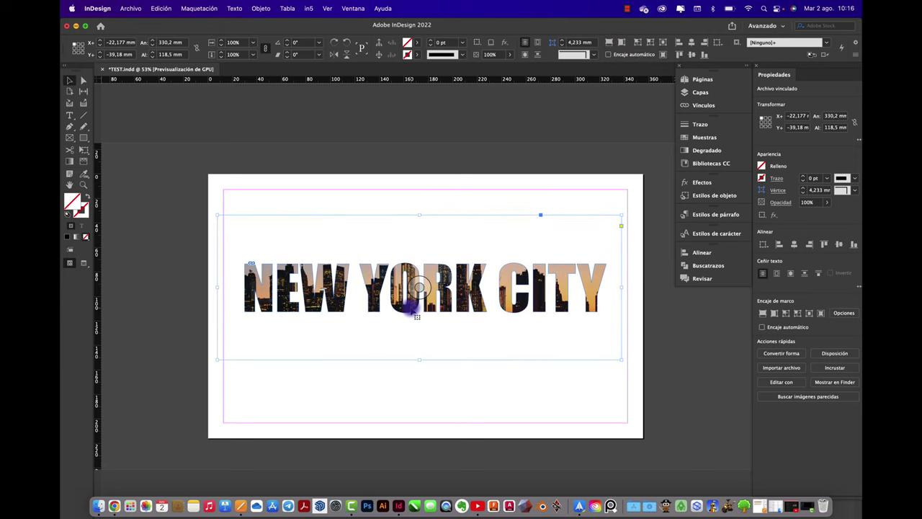
pyautogui.press('Up')
pyautogui.press('Up')
pyautogui.press('Up')
pyautogui.press('Up')
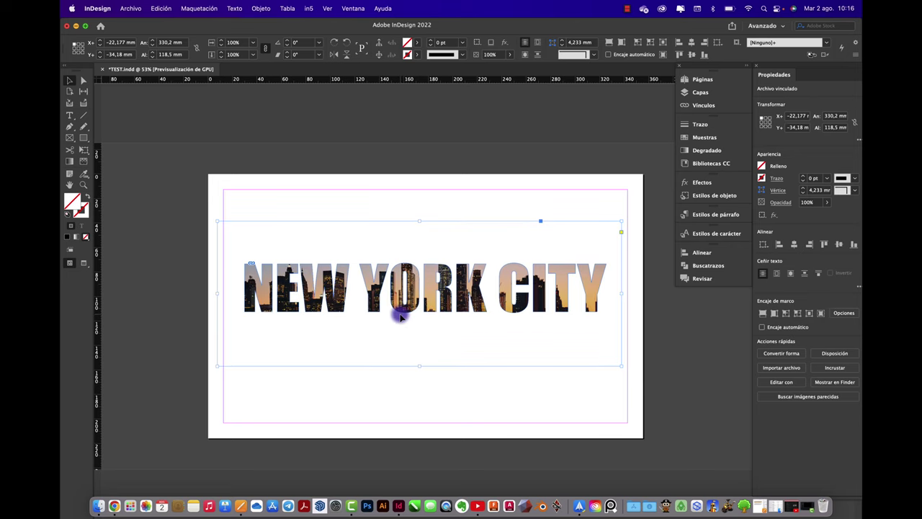
pyautogui.press('Right')
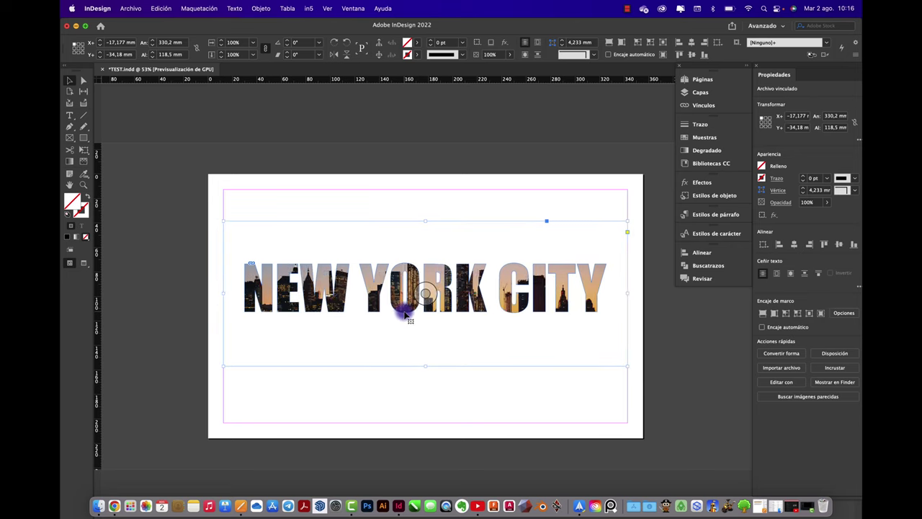
pyautogui.press('Right')
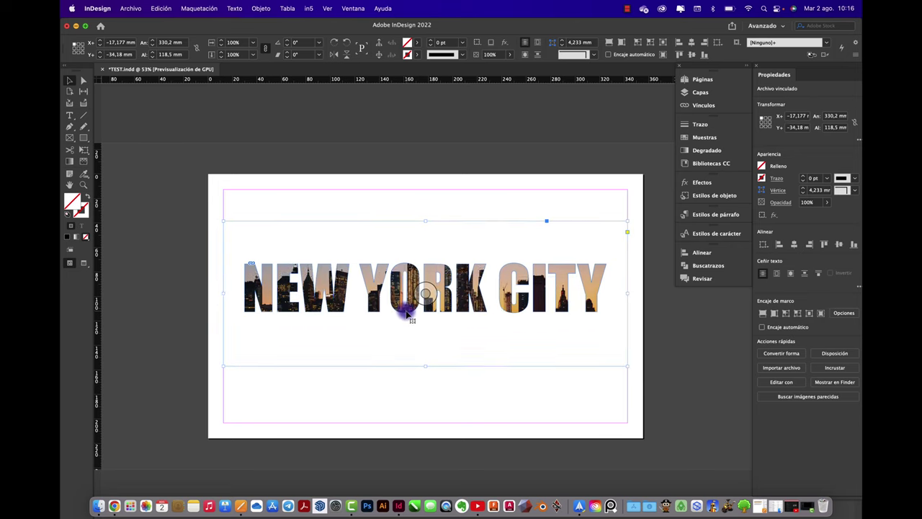
# Stretch the outlined lettering vertically to about 69 mm tall, with its upper edge at about Y 21.45 mm, and deselect it.
pyautogui.click(393, 213)
pyautogui.moveTo(408, 300); pyautogui.dragTo(426, 342)
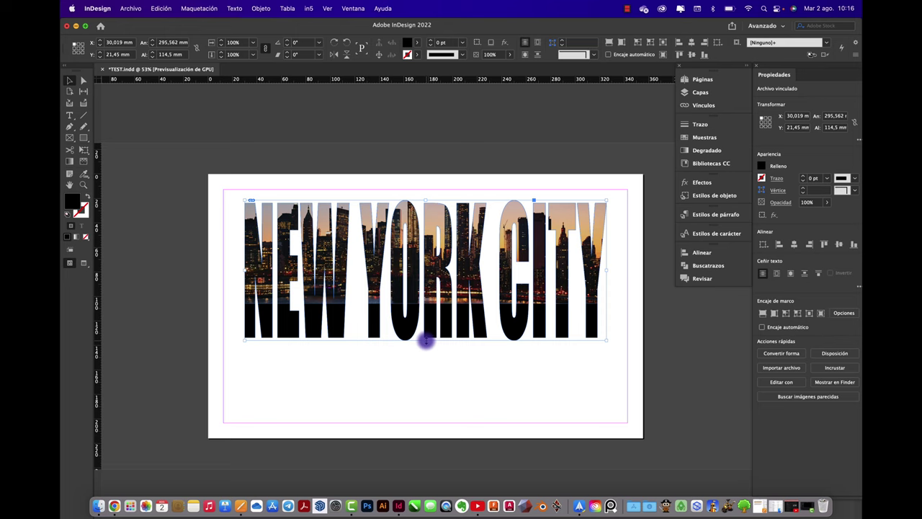
pyautogui.moveTo(426, 342); pyautogui.dragTo(425, 283)
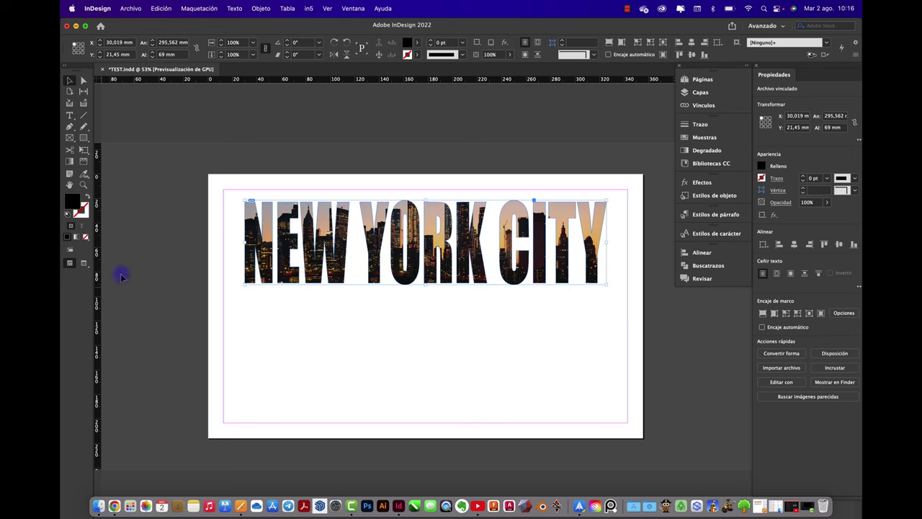
pyautogui.click(158, 165)
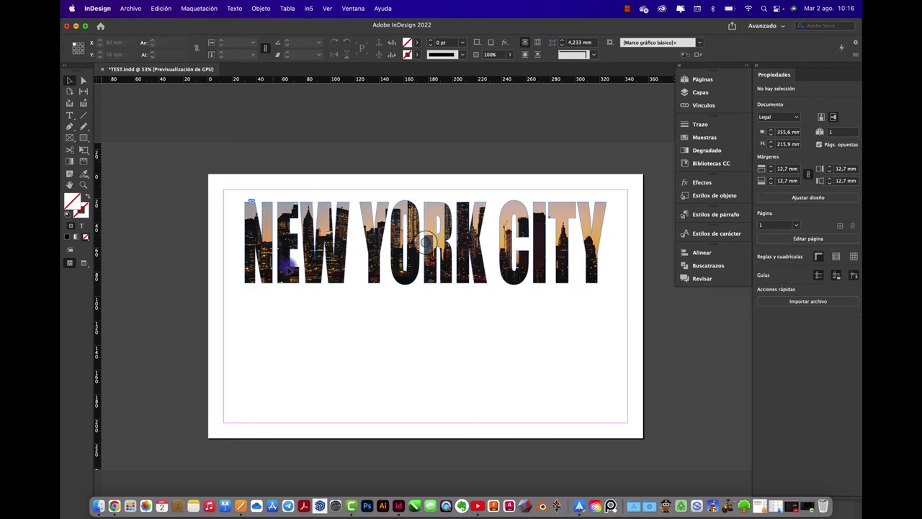
# Draw a text frame about 124 × 99 mm below the lettering's first word and fill it with placeholder text.
pyautogui.click(69, 115)
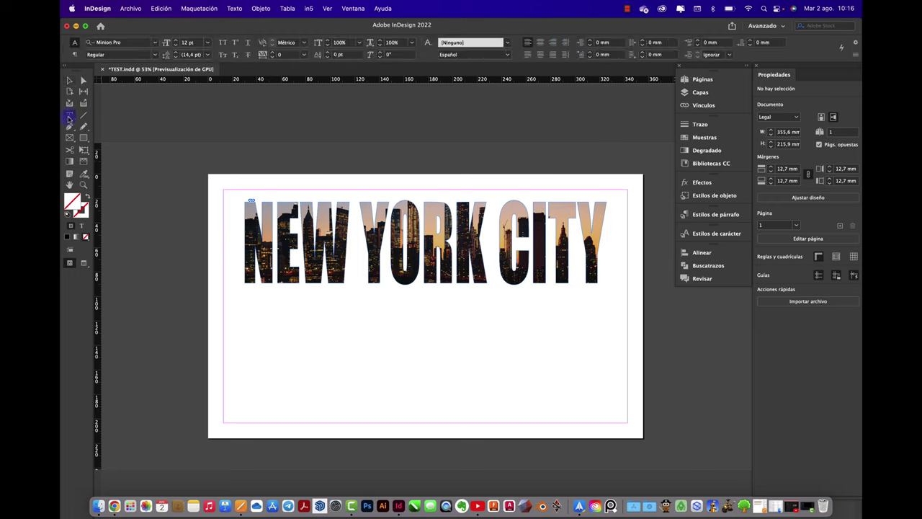
pyautogui.moveTo(245, 300); pyautogui.dragTo(397, 422)
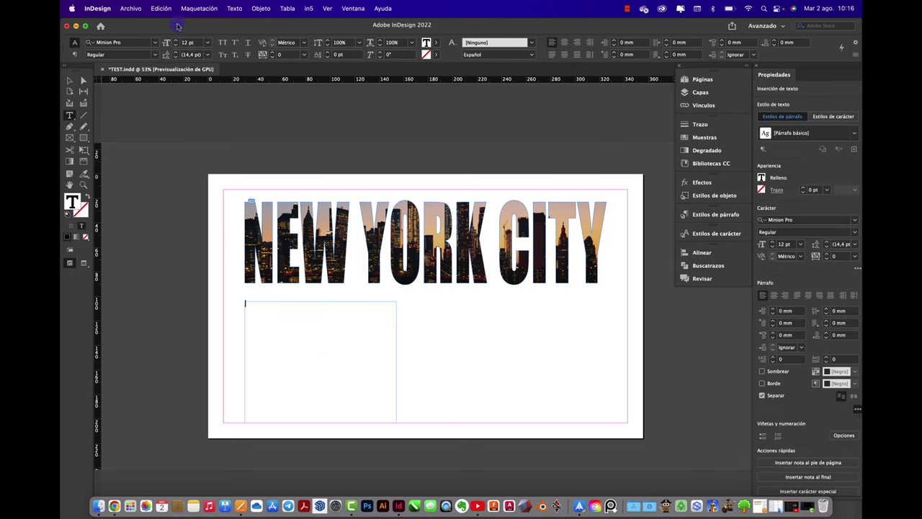
pyautogui.click(234, 8)
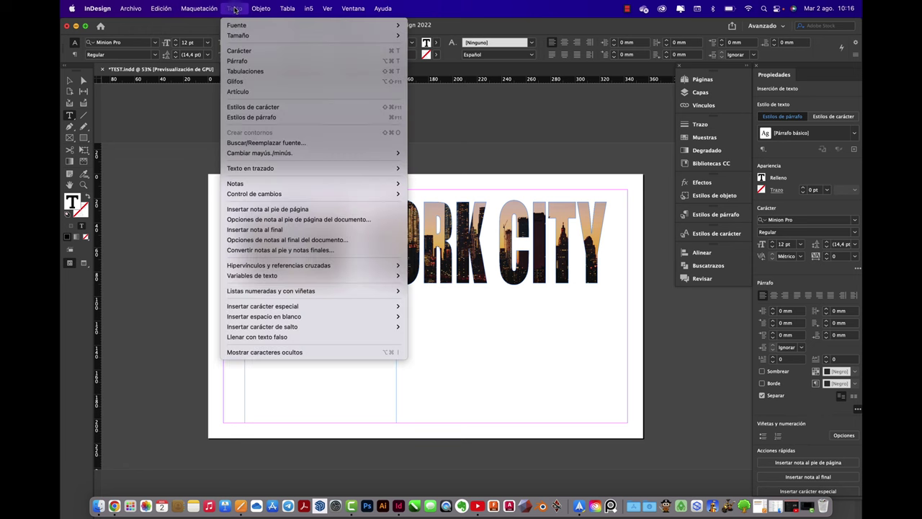
pyautogui.click(256, 336)
# Split the placeholder text frame into 3 columns, deselect it, and show the page in presentation mode.
pyautogui.click(69, 80)
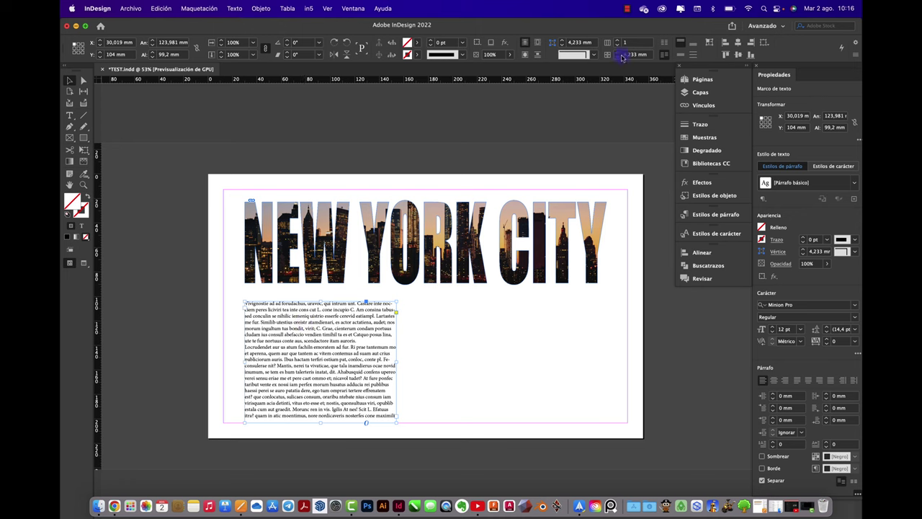
pyautogui.click(619, 42)
pyautogui.click(619, 41)
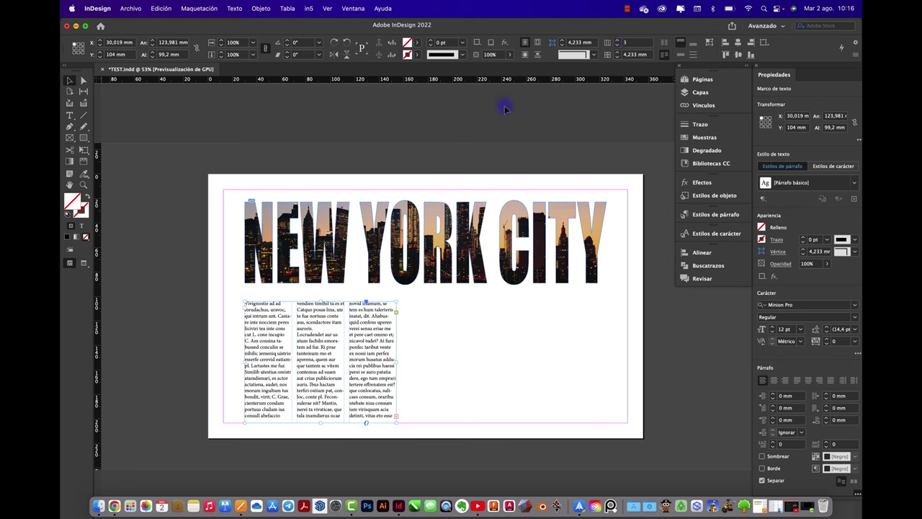
pyautogui.click(153, 193)
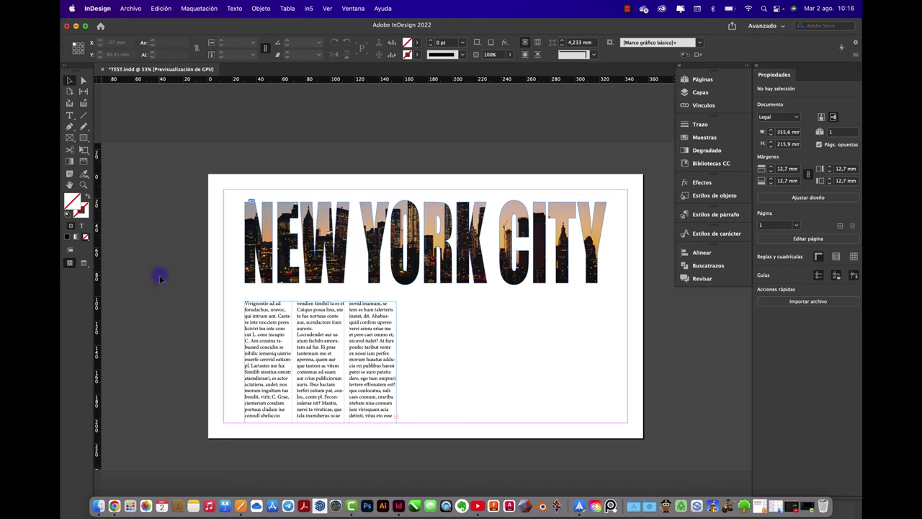
pyautogui.hotkey('shift', 'w')
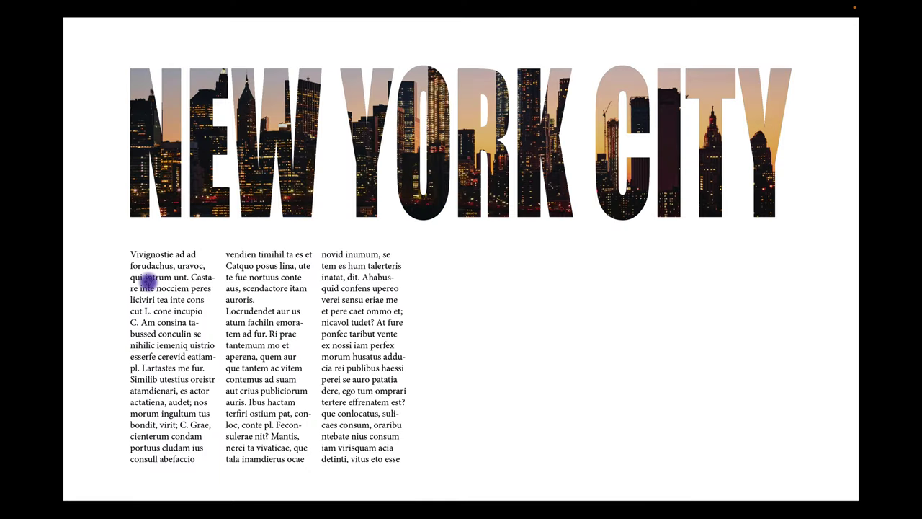